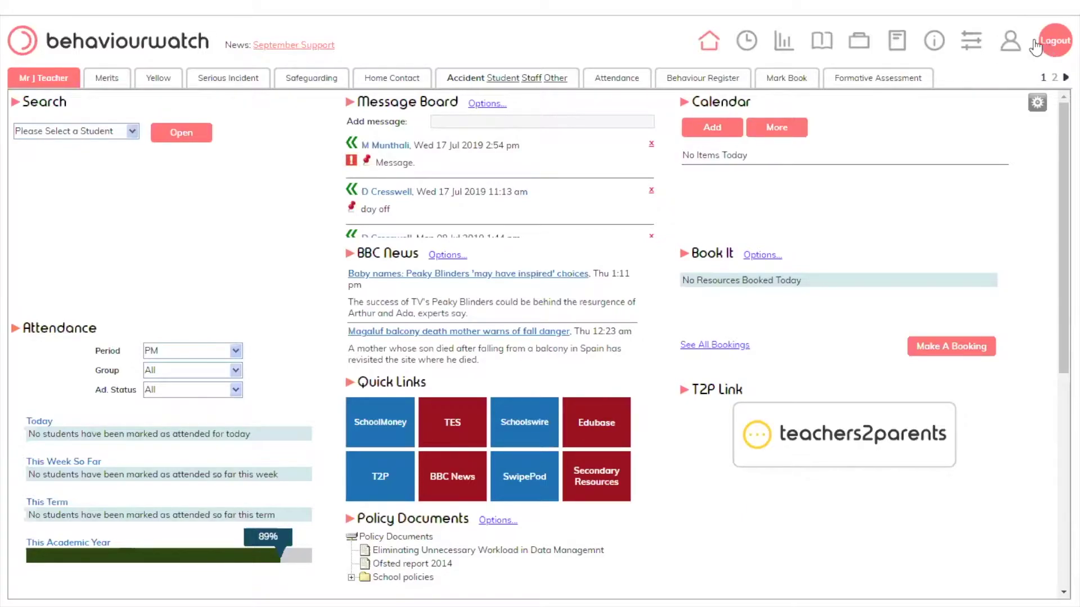
Open the User Logins list from the Staff section of the admin area
{"action": "left_click", "coordinate": [1008, 45]}
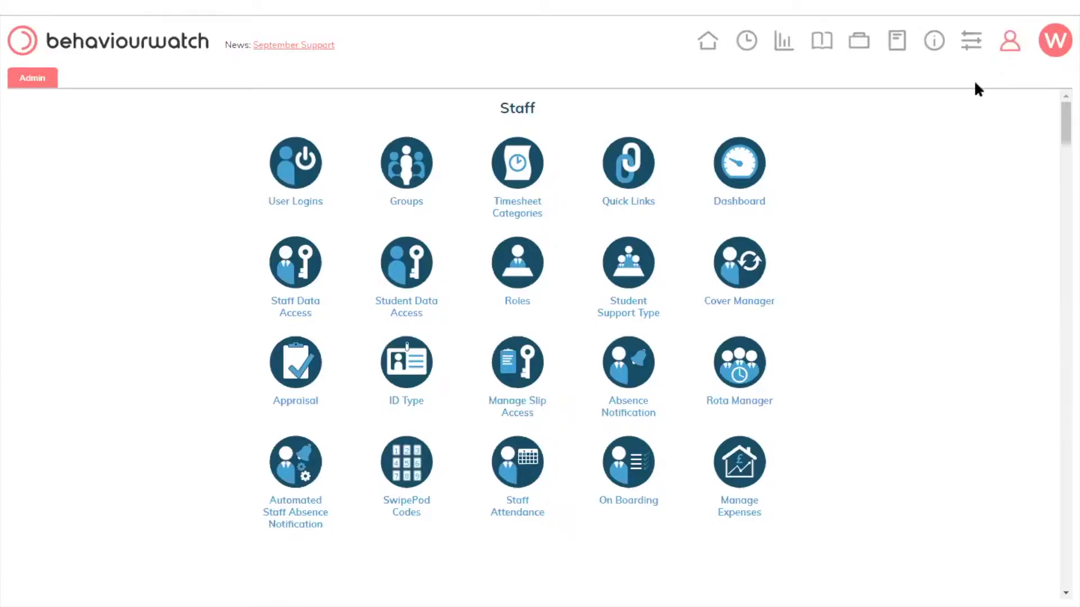
{"action": "left_click_drag", "start_coordinate": [501, 108], "coordinate": [556, 110]}
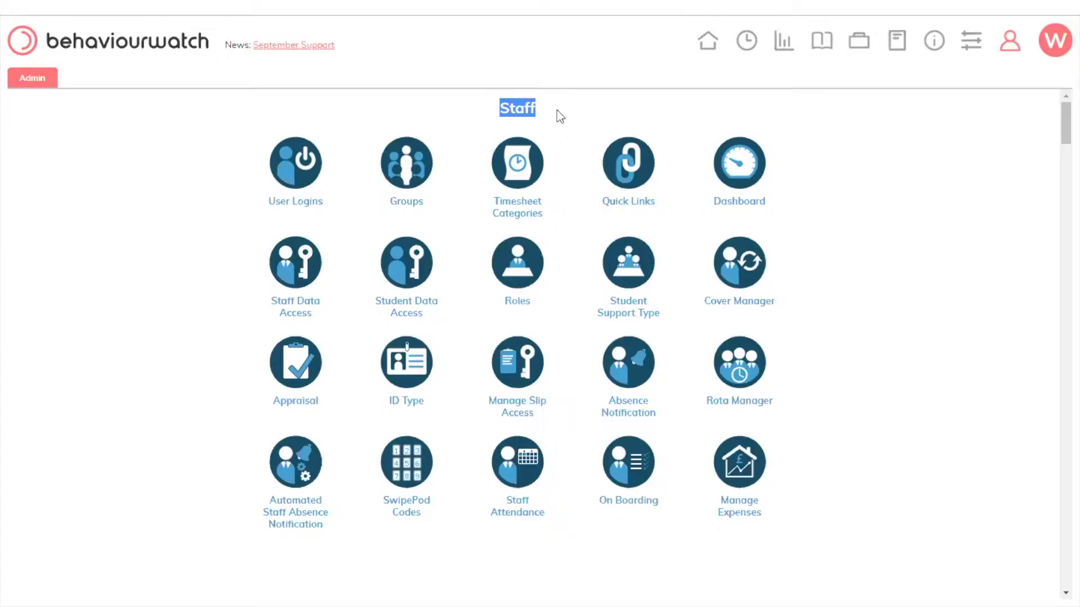
{"action": "left_click", "coordinate": [536, 116]}
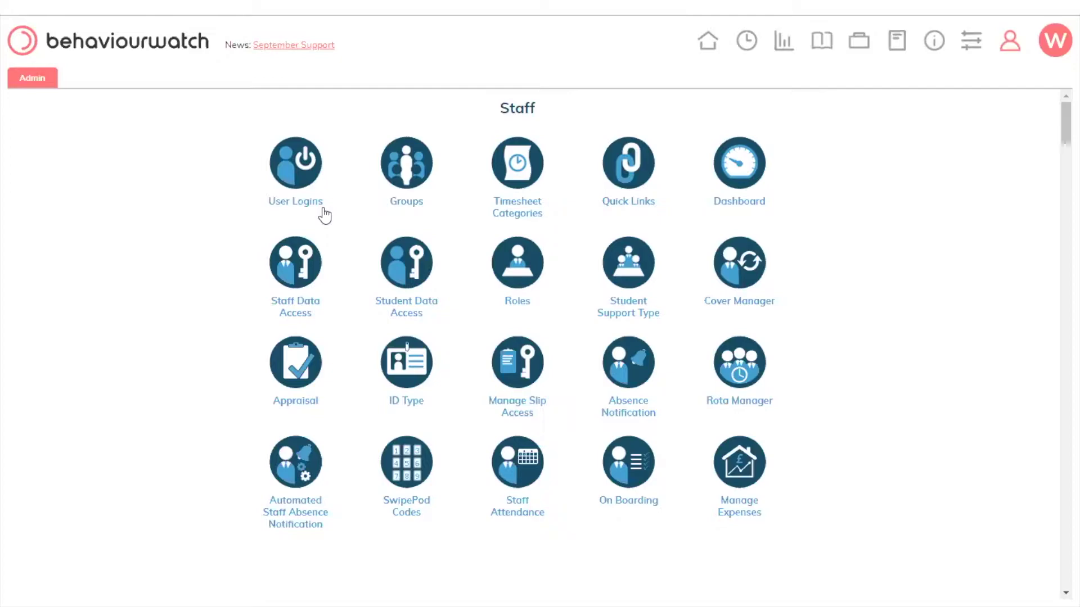
{"action": "left_click", "coordinate": [301, 176]}
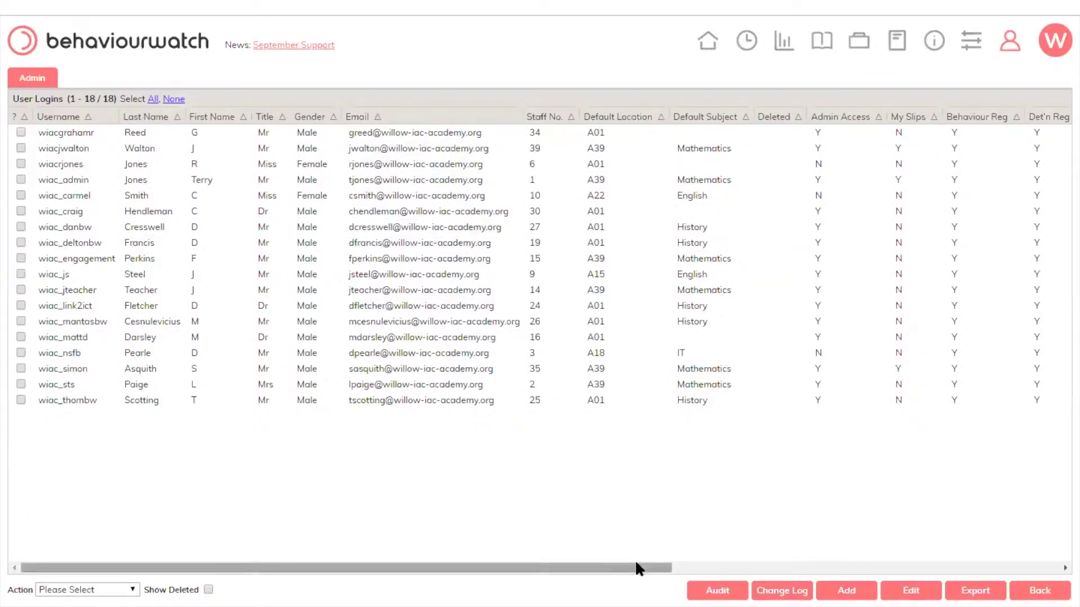
Examine the access, default tab and form tutored columns of the User Logins list
{"action": "left_click_drag", "start_coordinate": [650, 571], "coordinate": [938, 569]}
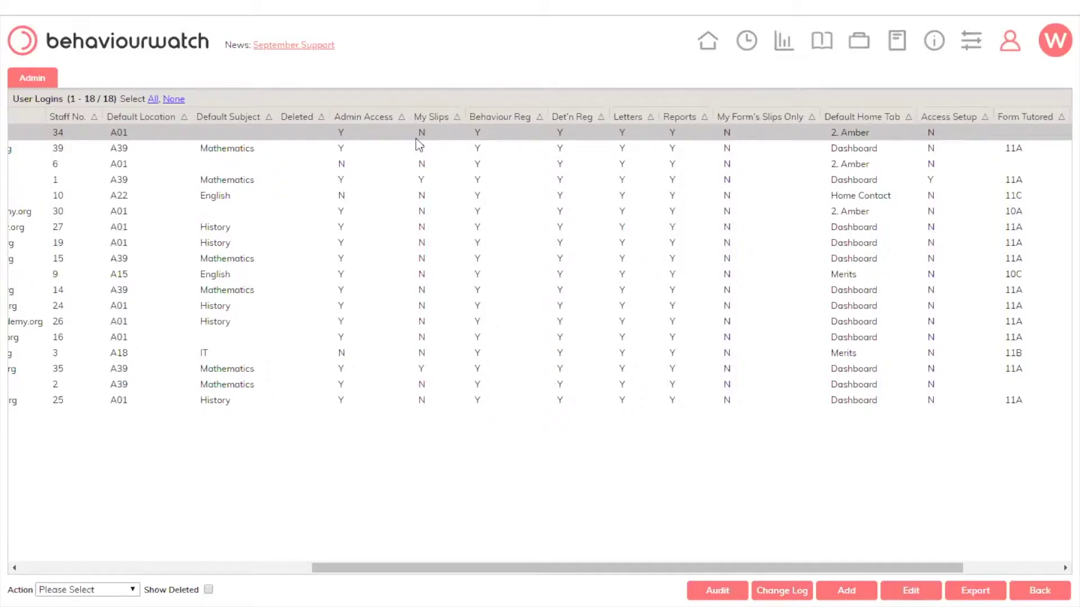
{"action": "left_click", "coordinate": [416, 140]}
{"action": "left_click_drag", "start_coordinate": [381, 570], "coordinate": [103, 539]}
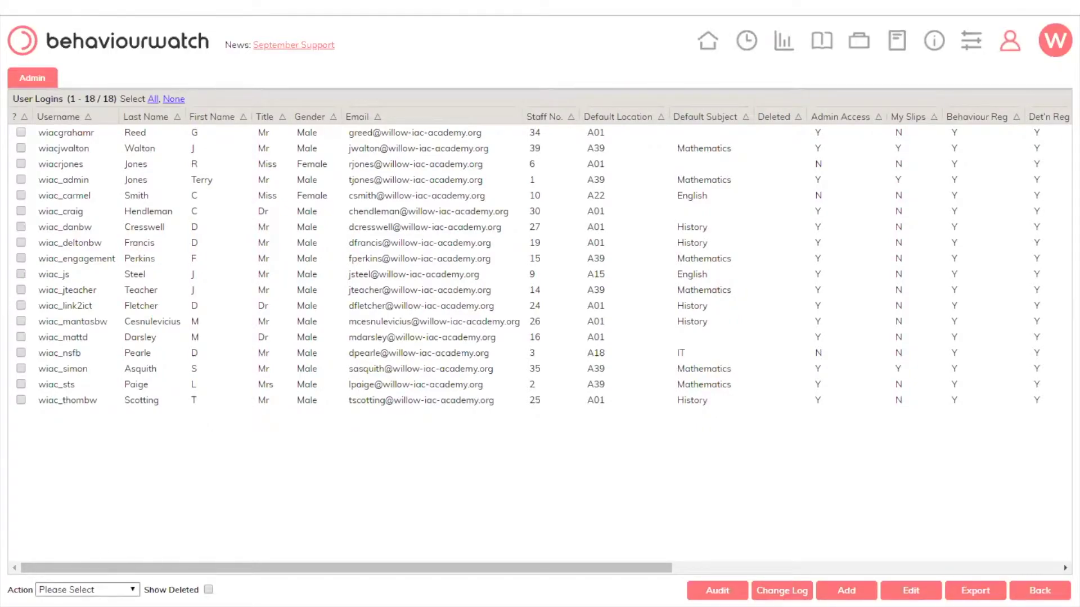
Select the third login in the list and bring up Copy User Settings for it
{"action": "left_click", "coordinate": [87, 590]}
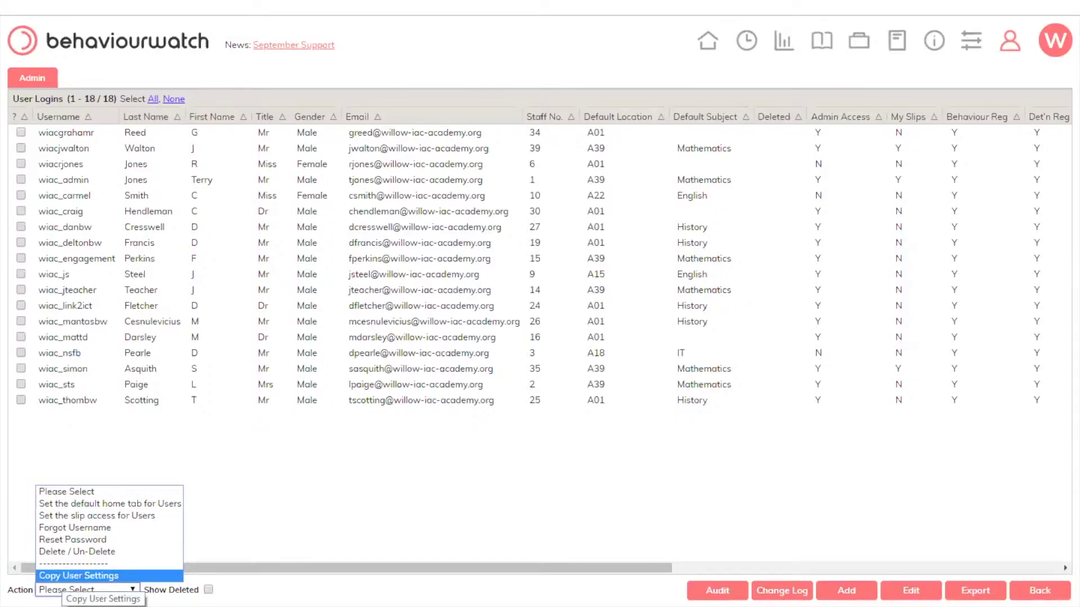
{"action": "left_click", "coordinate": [22, 164]}
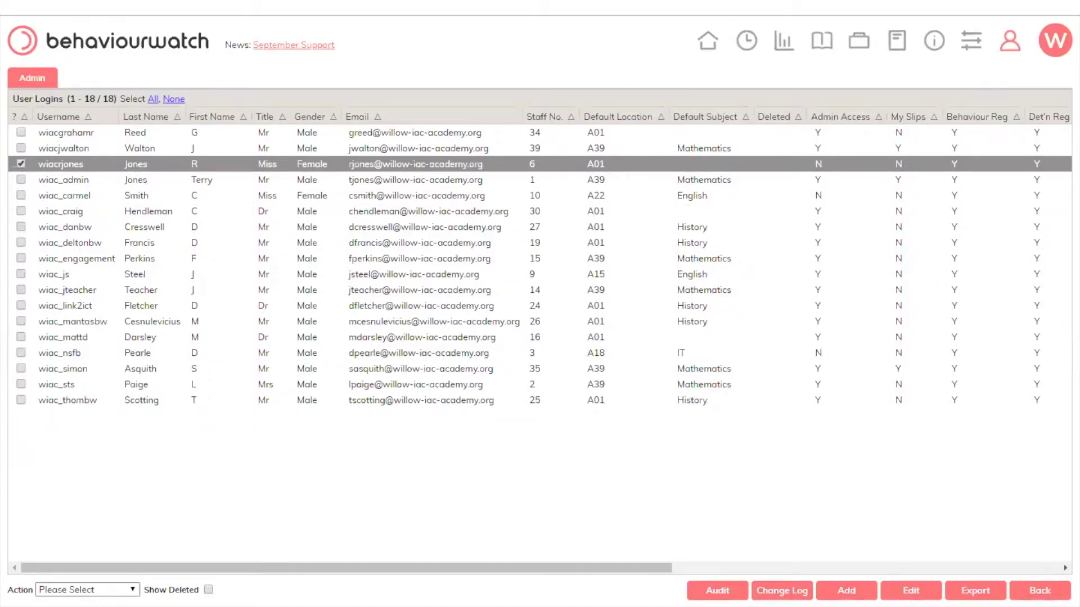
{"action": "left_click", "coordinate": [87, 589]}
{"action": "left_click", "coordinate": [78, 575]}
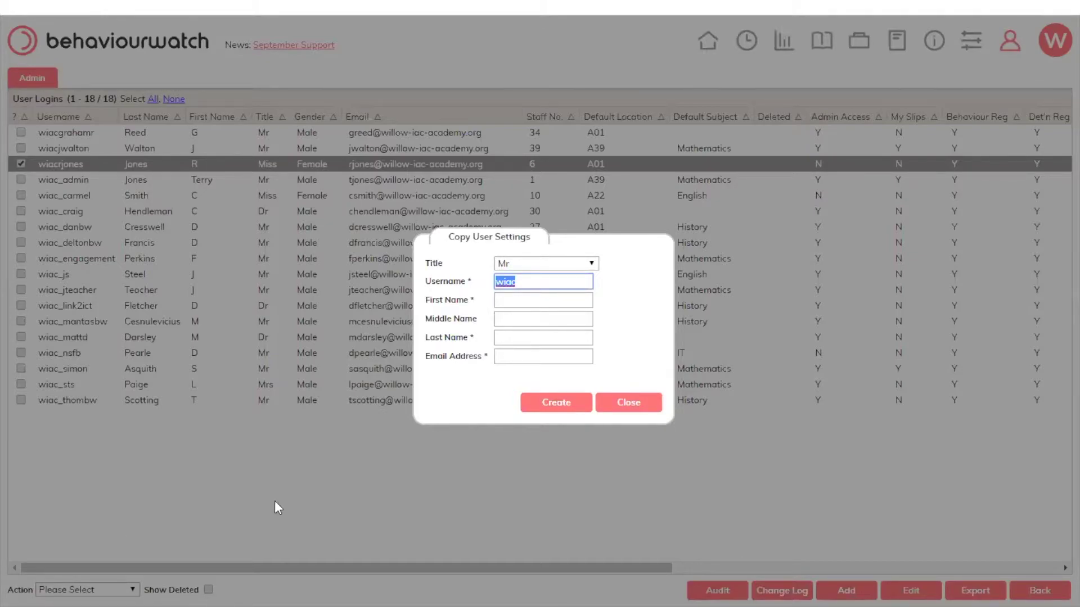
Review the title choices and the username and name fields for copying user settings, and close the form without creating a user
{"action": "left_click", "coordinate": [571, 264]}
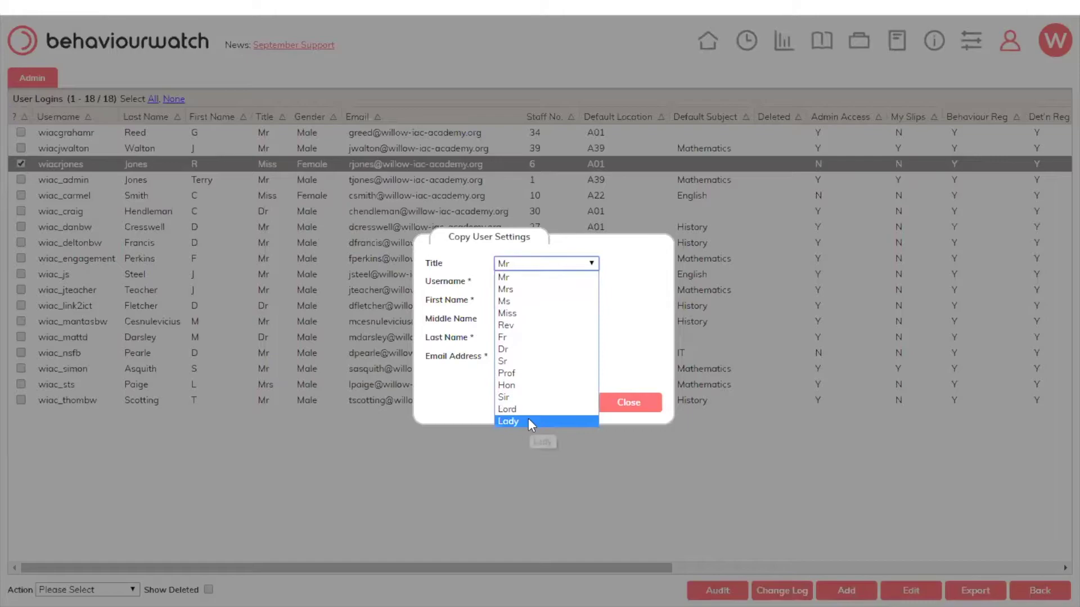
{"action": "left_click", "coordinate": [616, 313]}
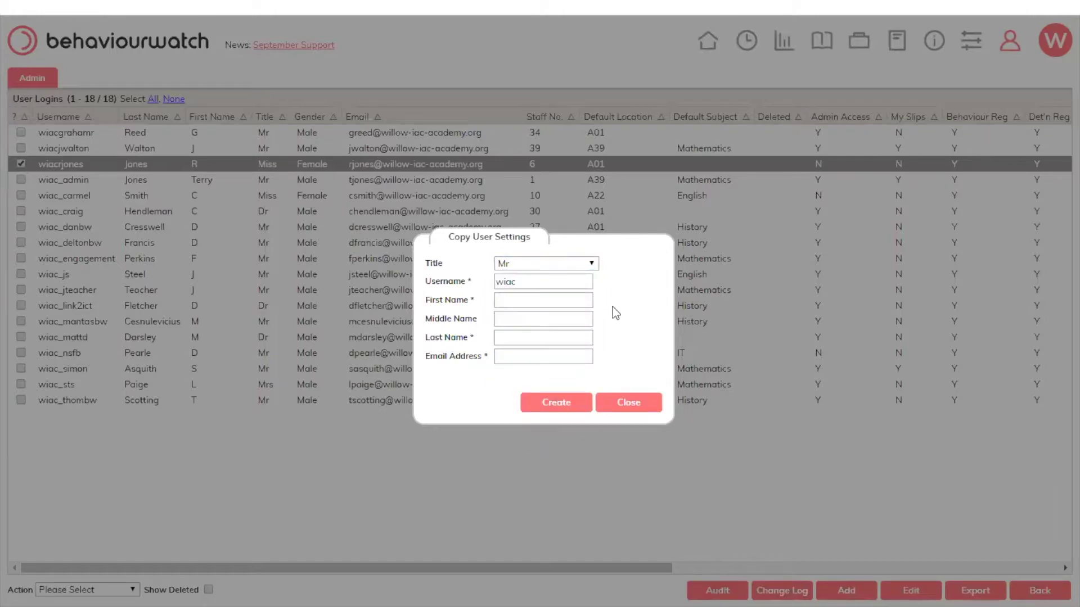
{"action": "left_click", "coordinate": [554, 282]}
{"action": "left_click", "coordinate": [534, 298]}
{"action": "left_click", "coordinate": [526, 317]}
{"action": "left_click", "coordinate": [535, 339]}
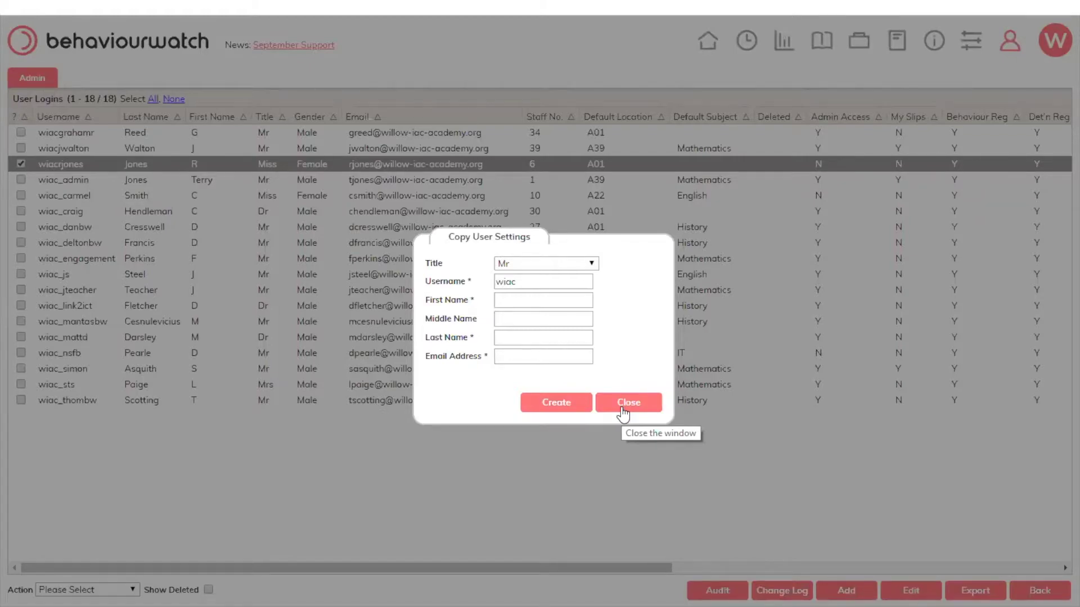
{"action": "left_click", "coordinate": [623, 415]}
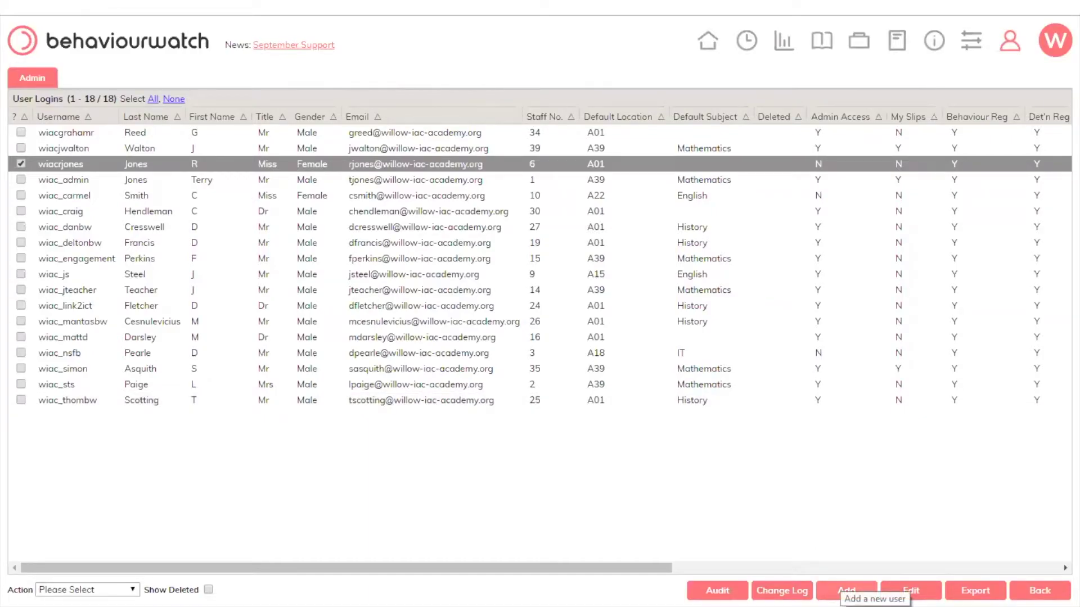
View the blank new-user form and the third login's existing details, cancelling out of each without saving
{"action": "left_click", "coordinate": [845, 590]}
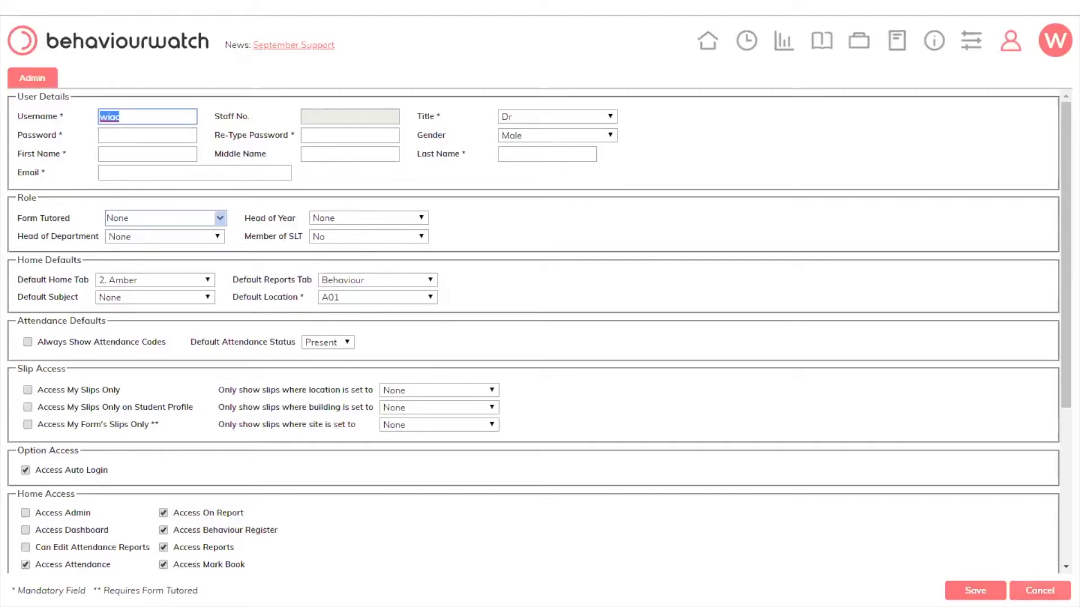
{"action": "left_click", "coordinate": [1040, 590]}
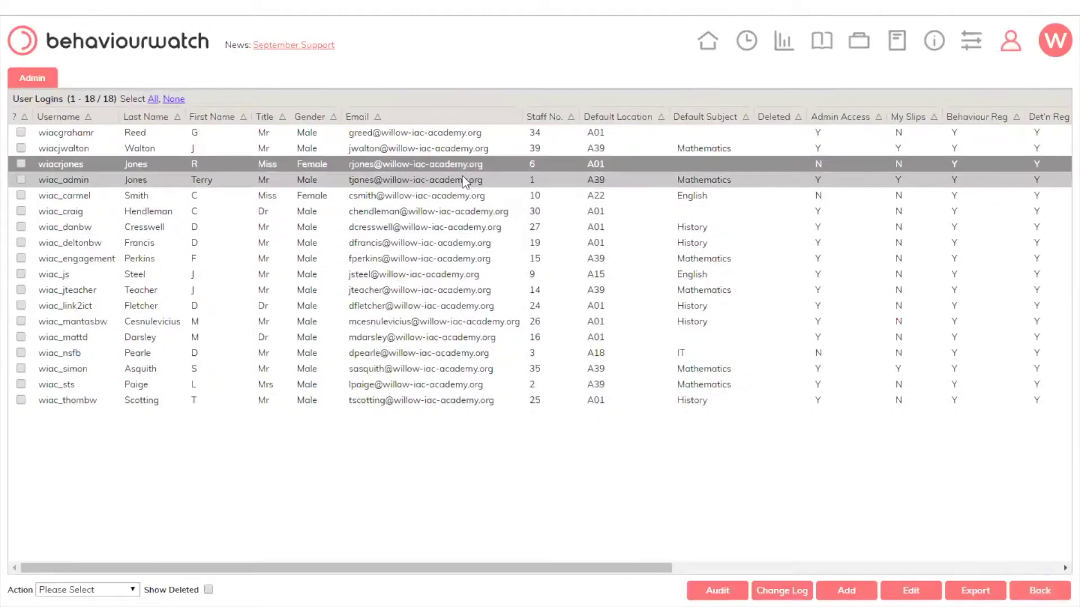
{"action": "double_click", "coordinate": [359, 167]}
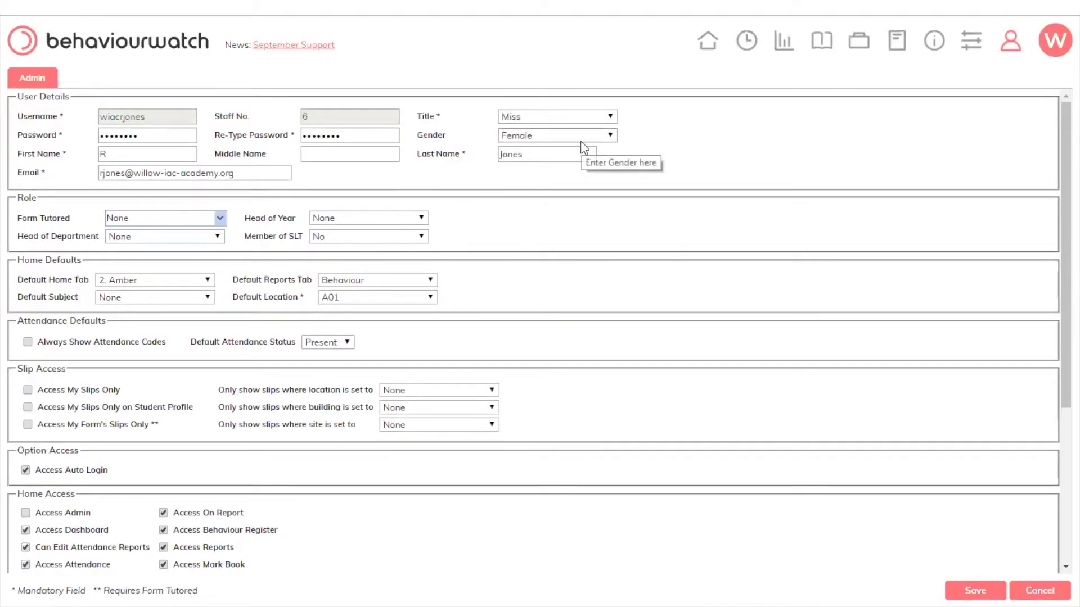
{"action": "left_click", "coordinate": [1056, 591]}
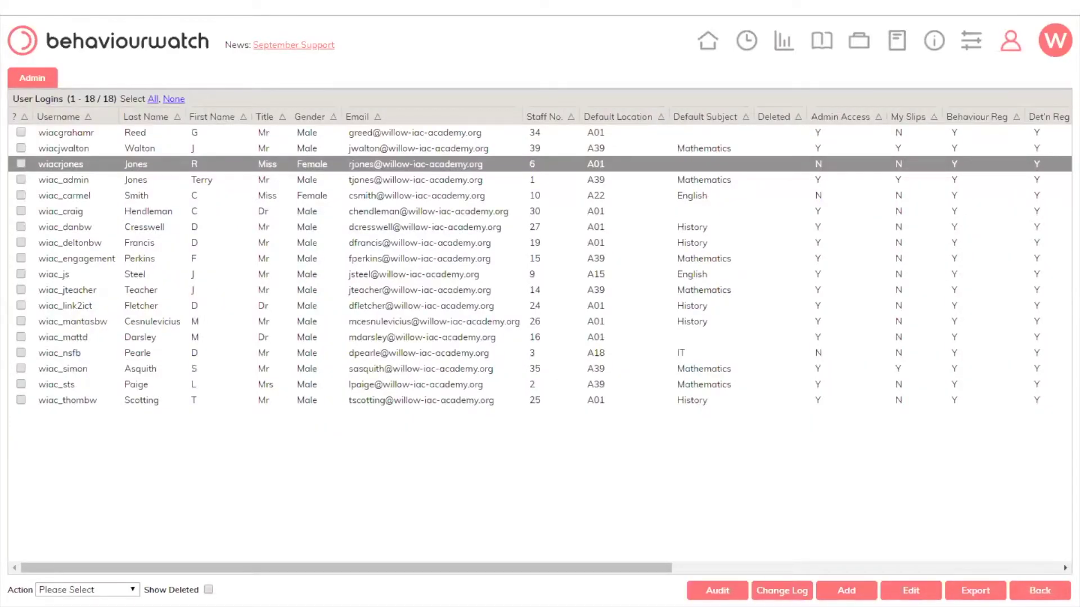
Start adding a new user login and set Form Tutored to 10A
{"action": "left_click", "coordinate": [866, 586]}
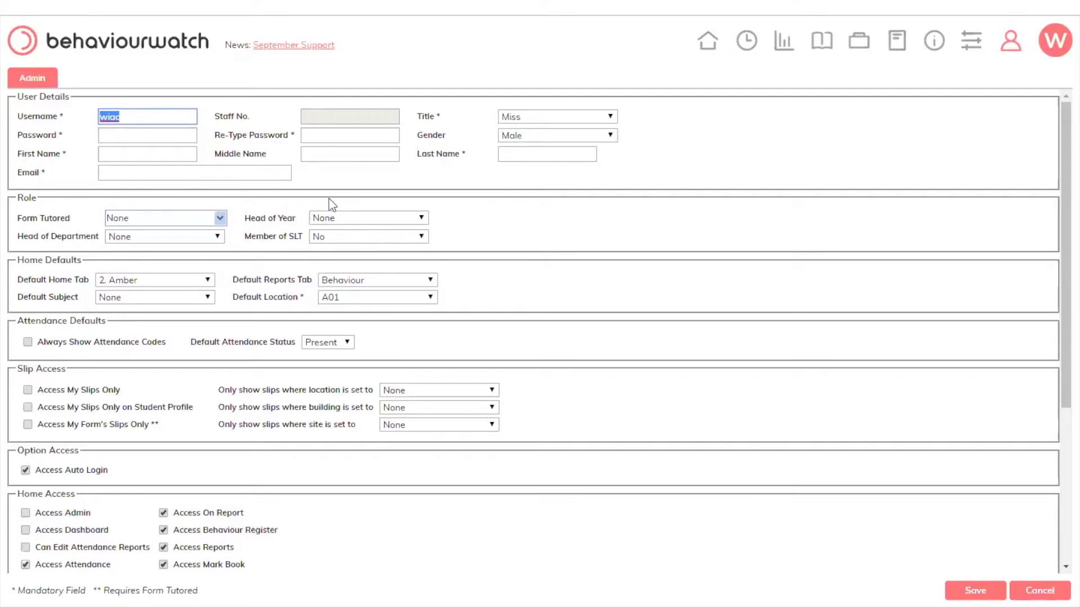
{"action": "left_click", "coordinate": [214, 218]}
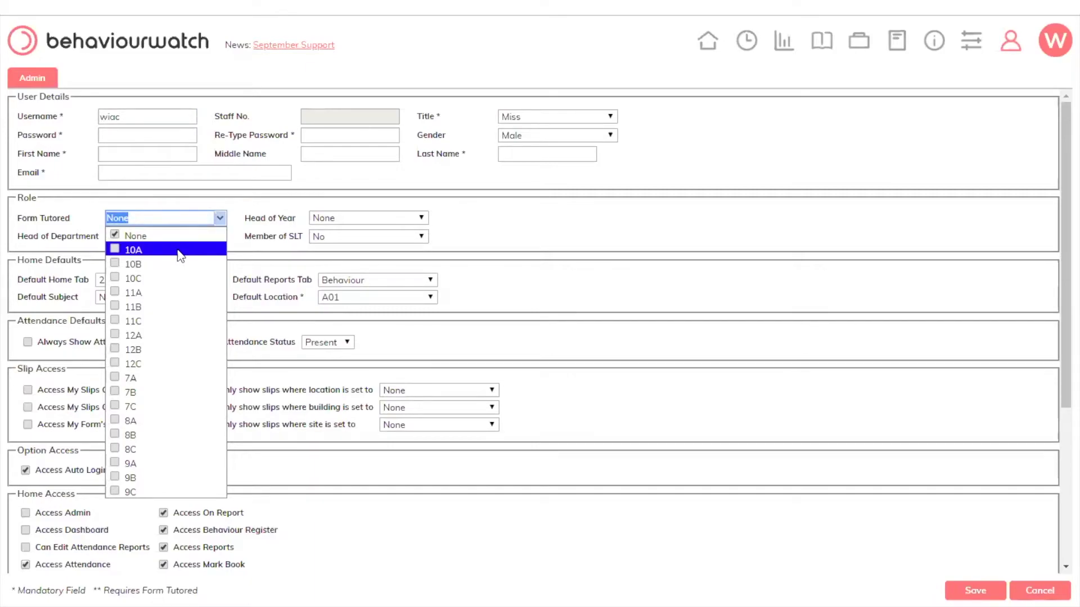
{"action": "left_click", "coordinate": [179, 251]}
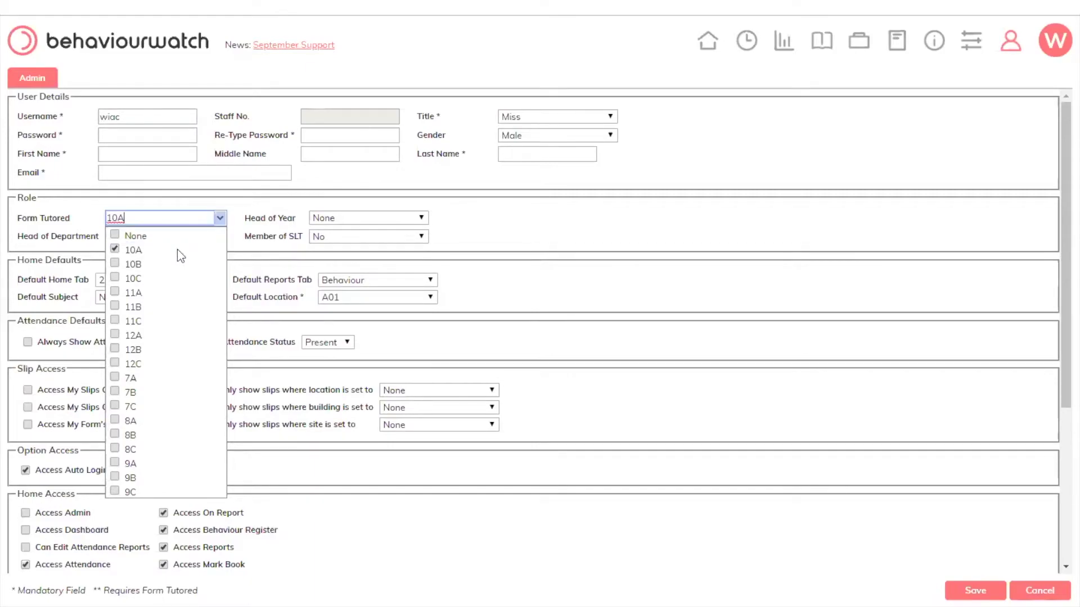
{"action": "left_click", "coordinate": [462, 218]}
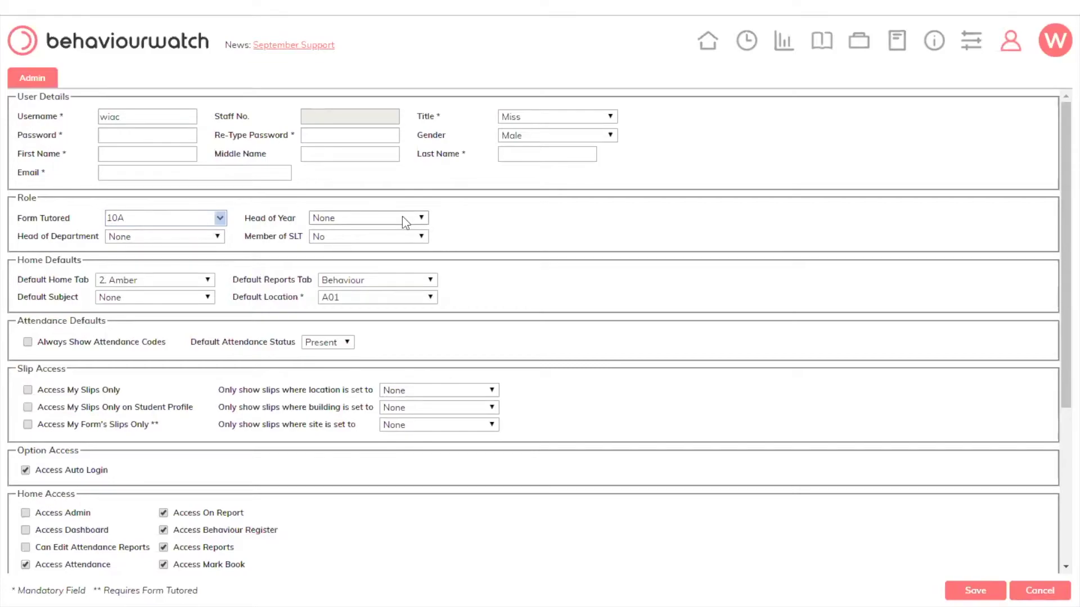
Check the available Head of Year, Head of Department and Member of SLT options for the new user
{"action": "left_click", "coordinate": [402, 218]}
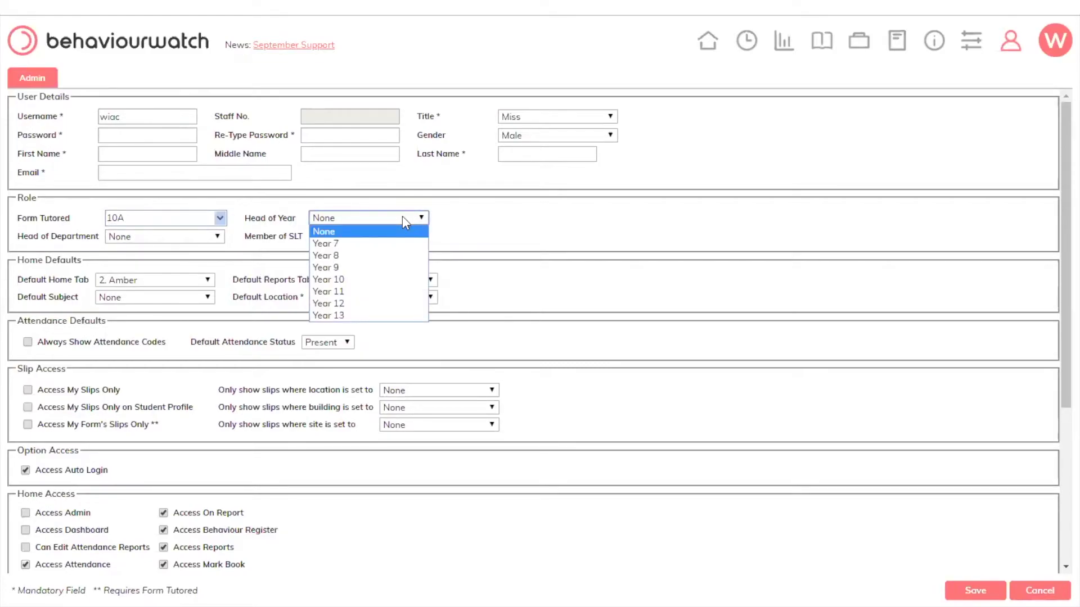
{"action": "left_click", "coordinate": [203, 235]}
{"action": "left_click", "coordinate": [422, 236]}
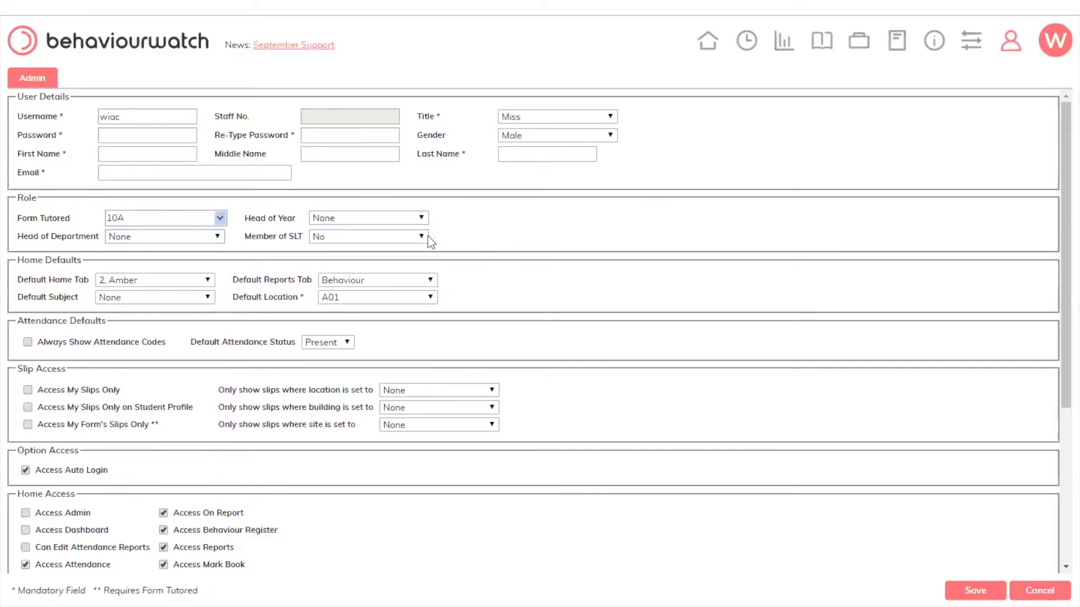
{"action": "left_click", "coordinate": [422, 236]}
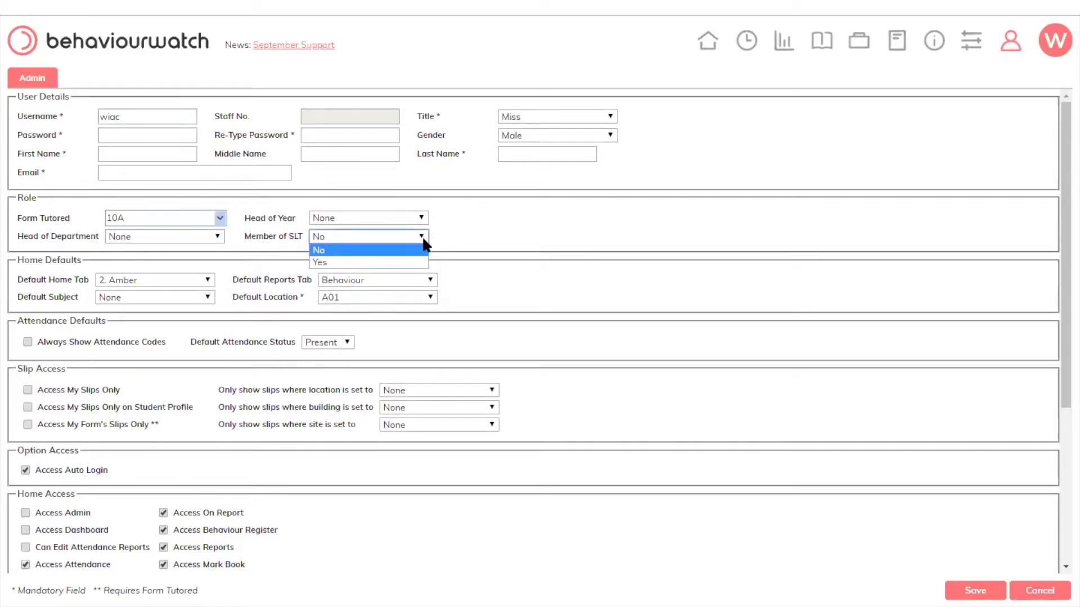
{"action": "left_click", "coordinate": [598, 230]}
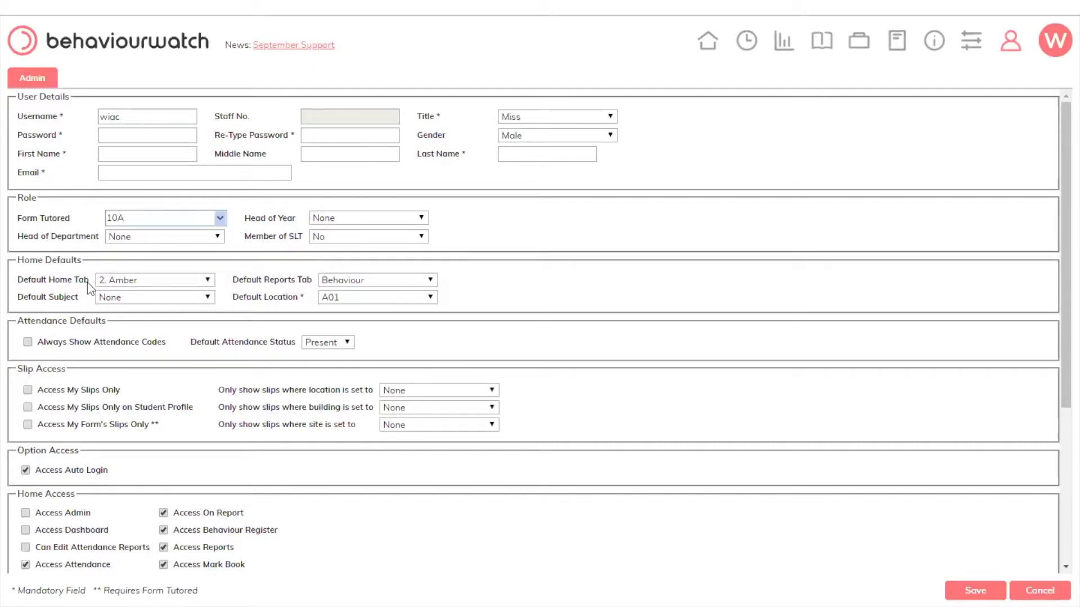
Look through all the available Default Home Tab choices for the new user
{"action": "left_click", "coordinate": [134, 281]}
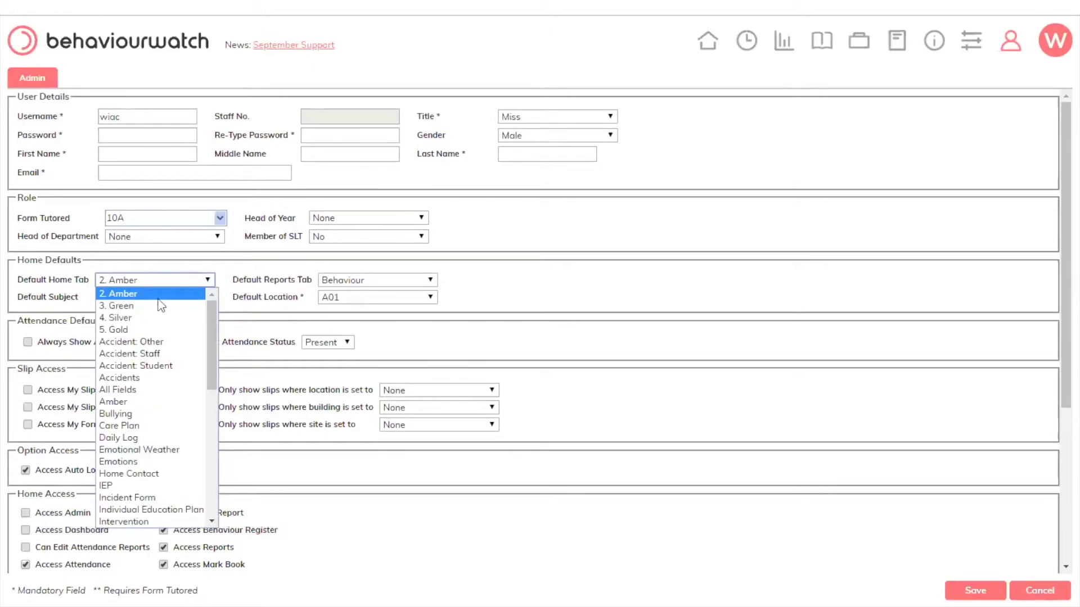
{"action": "left_click_drag", "start_coordinate": [213, 350], "coordinate": [210, 380]}
{"action": "left_click_drag", "start_coordinate": [209, 427], "coordinate": [208, 478]}
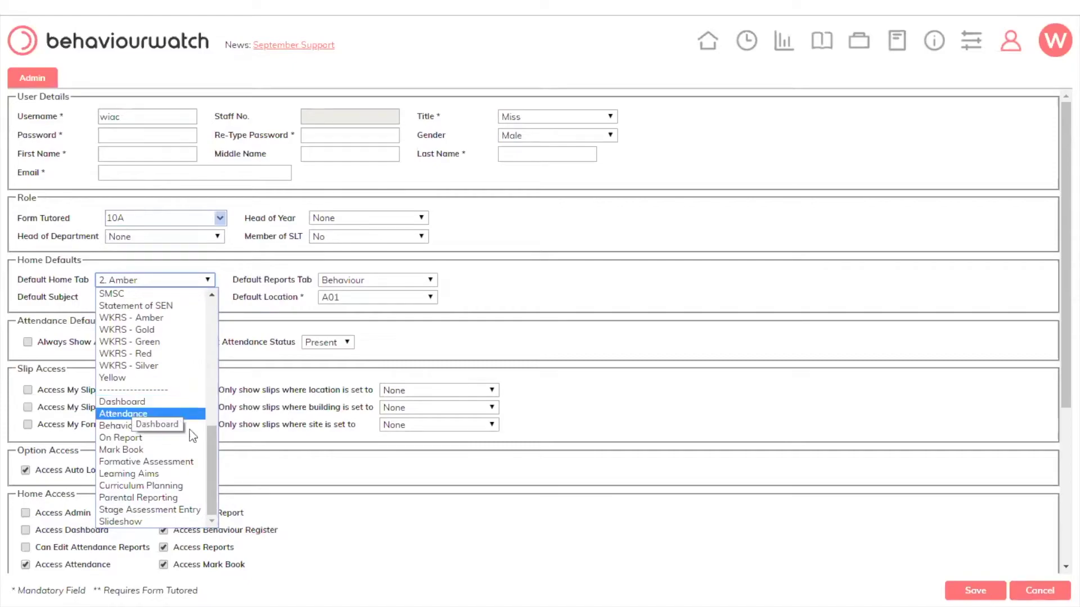
{"action": "left_click_drag", "start_coordinate": [210, 447], "coordinate": [204, 292]}
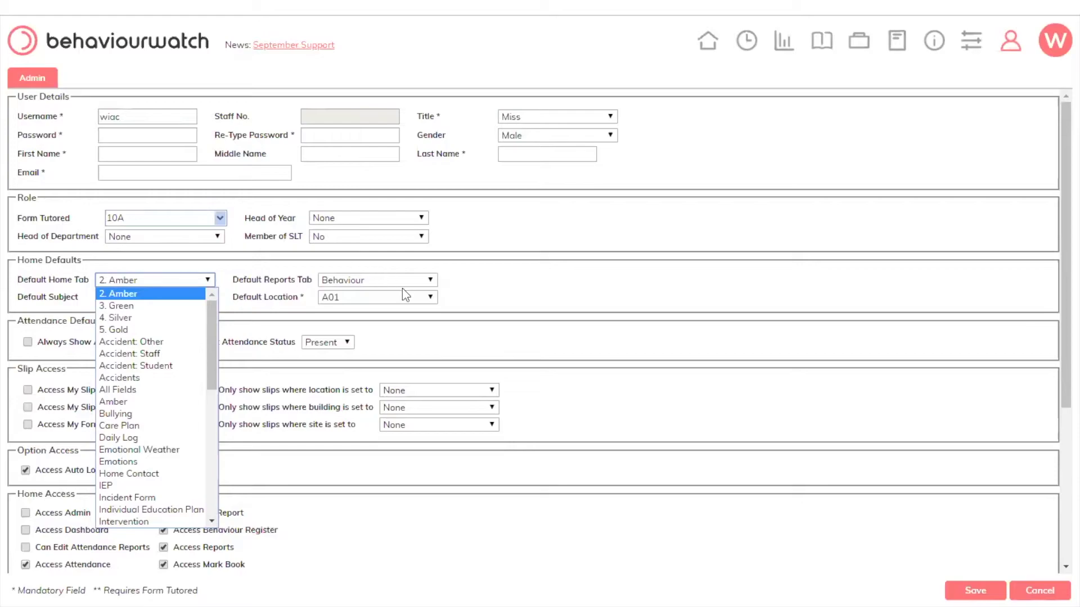
Check the available Default Reports Tab, Default Subject and Default Location options for the new user
{"action": "left_click", "coordinate": [423, 282]}
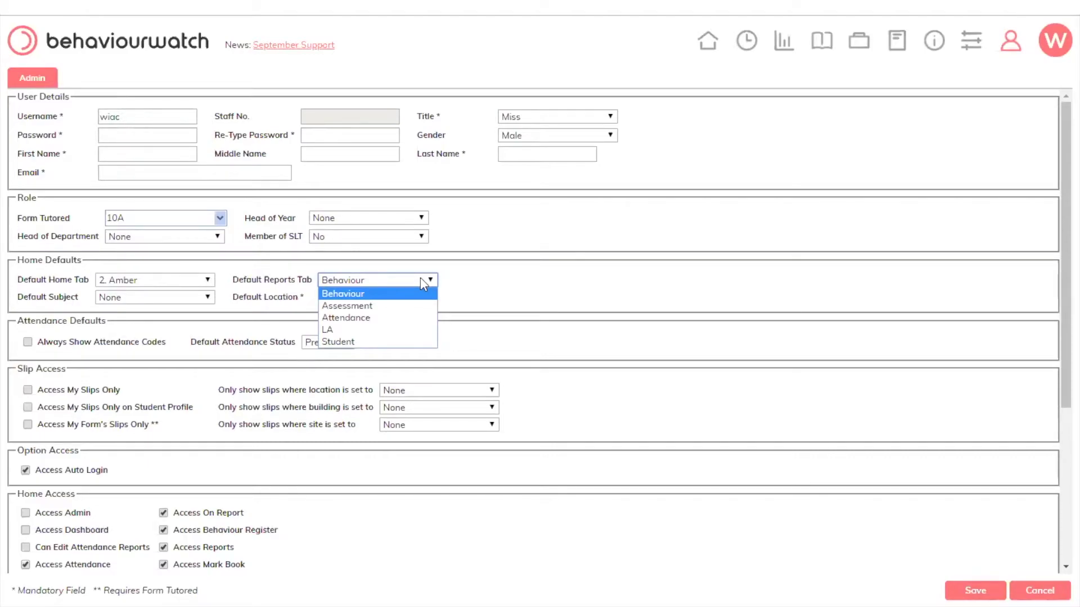
{"action": "left_click", "coordinate": [194, 302]}
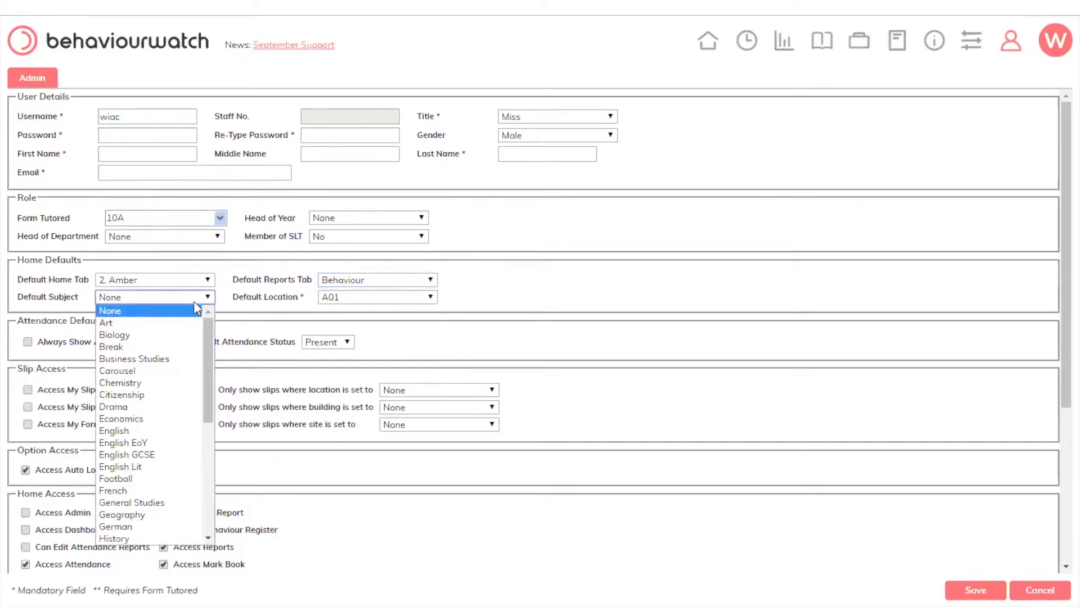
{"action": "left_click", "coordinate": [336, 296]}
{"action": "left_click", "coordinate": [337, 296]}
{"action": "left_click", "coordinate": [272, 308]}
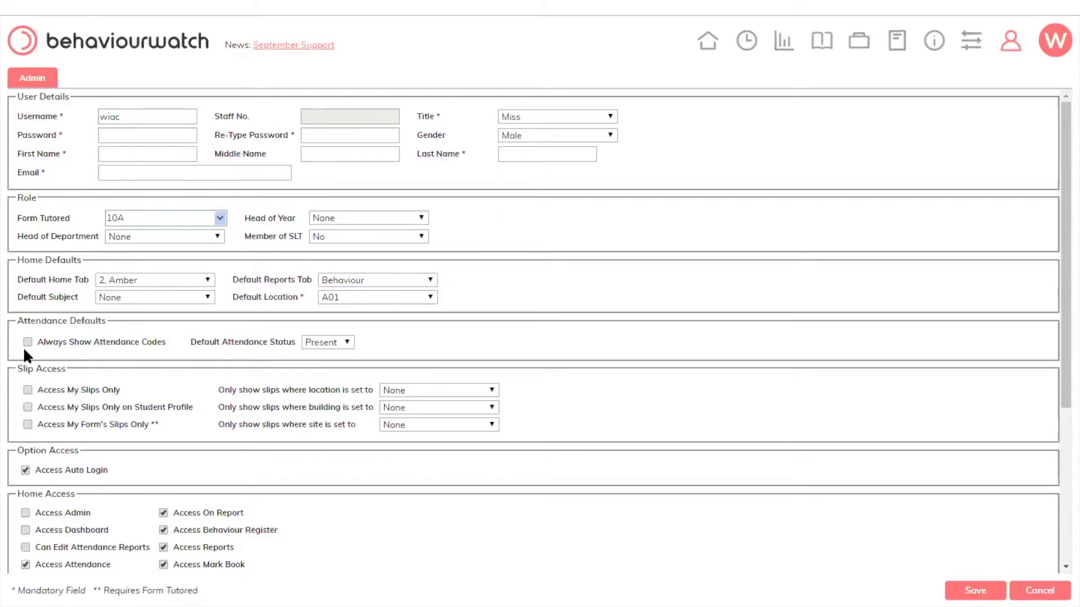
Review the new user's slip access, form tutored, home access and monitor access settings
{"action": "scroll", "coordinate": [87, 382], "scroll_direction": "down", "scroll_amount": 2}
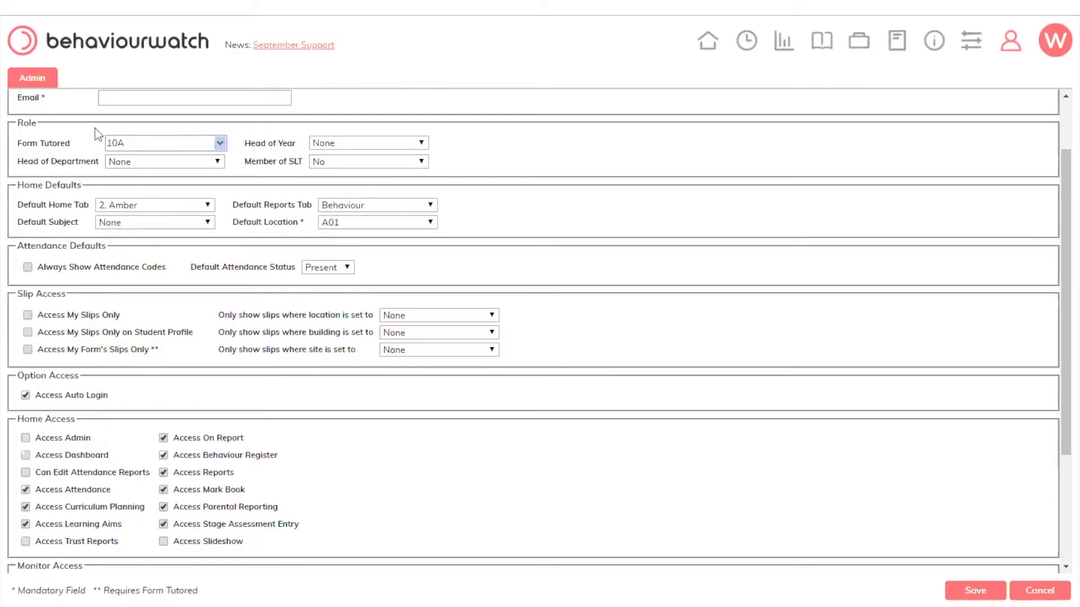
{"action": "left_click", "coordinate": [157, 145]}
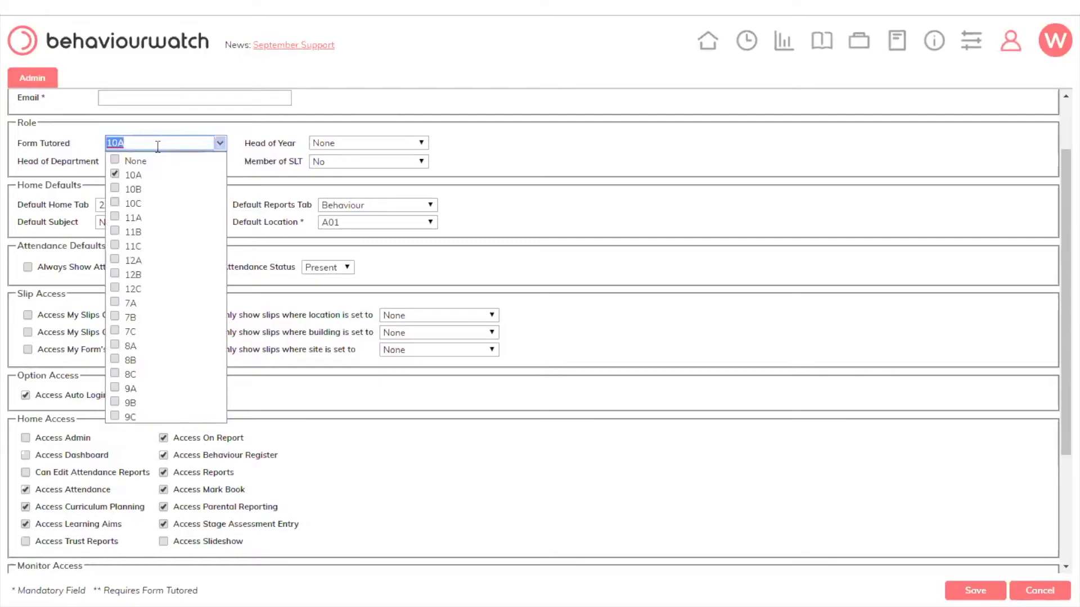
{"action": "left_click", "coordinate": [235, 123]}
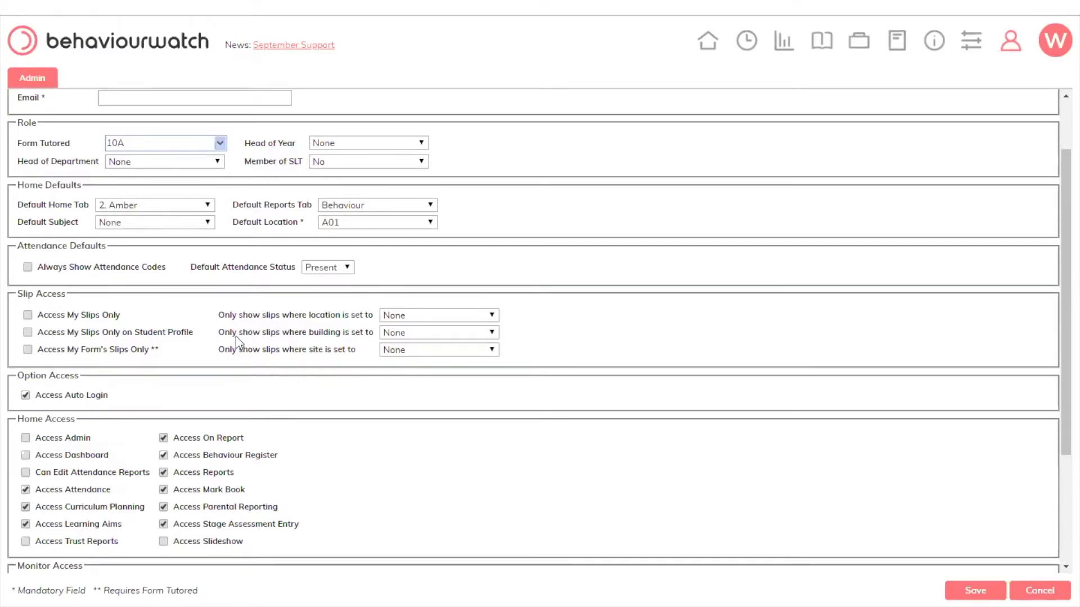
{"action": "scroll", "coordinate": [235, 336], "scroll_direction": "down", "scroll_amount": 3}
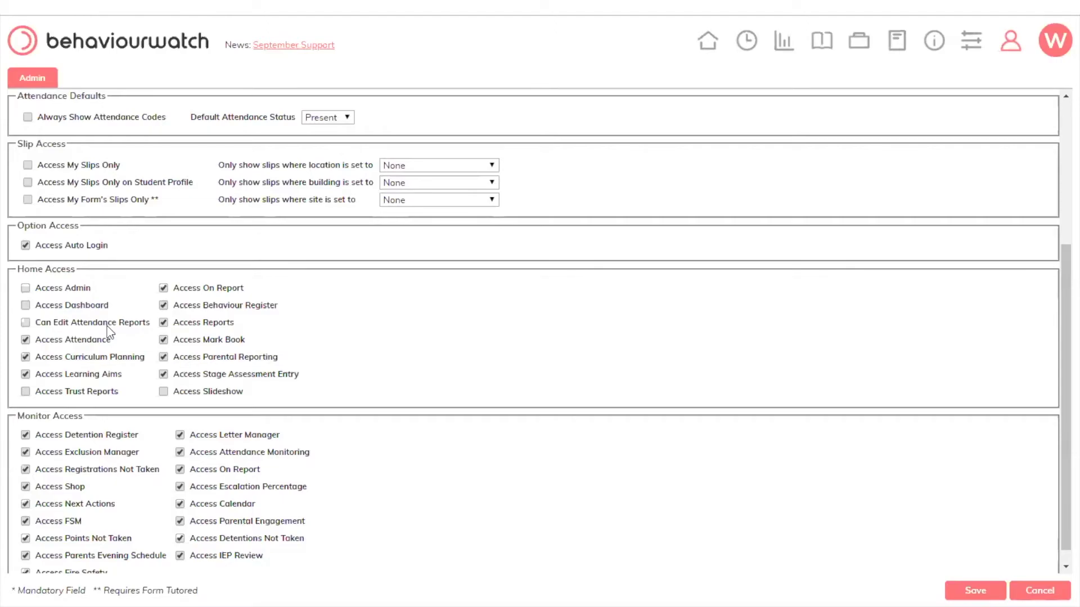
Review the remaining monitor access settings for the new user and leave the form without saving
{"action": "scroll", "coordinate": [110, 332], "scroll_direction": "down", "scroll_amount": 1}
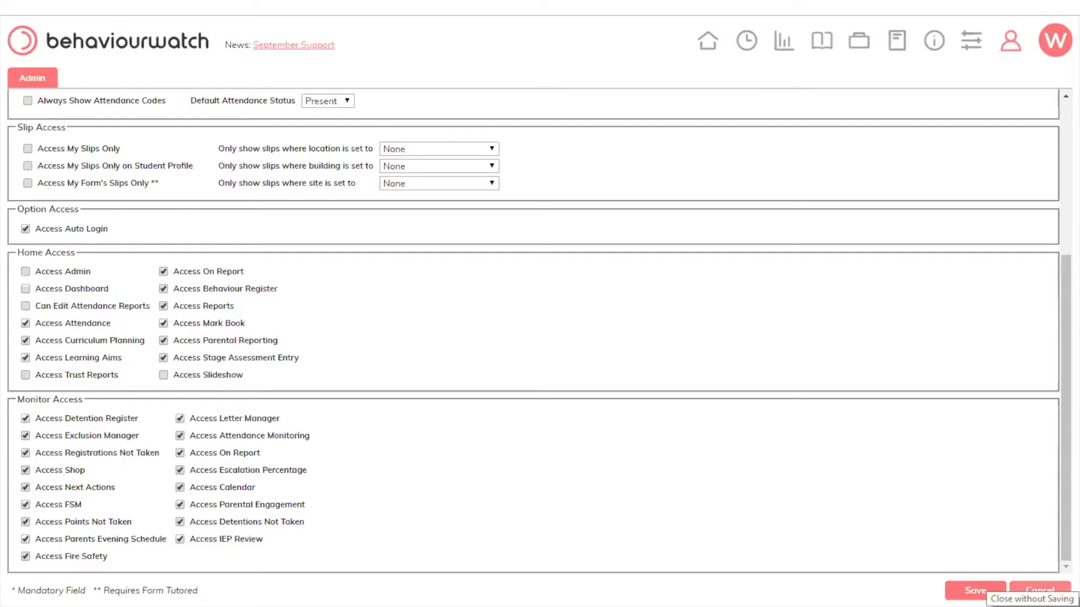
{"action": "left_click", "coordinate": [1040, 590]}
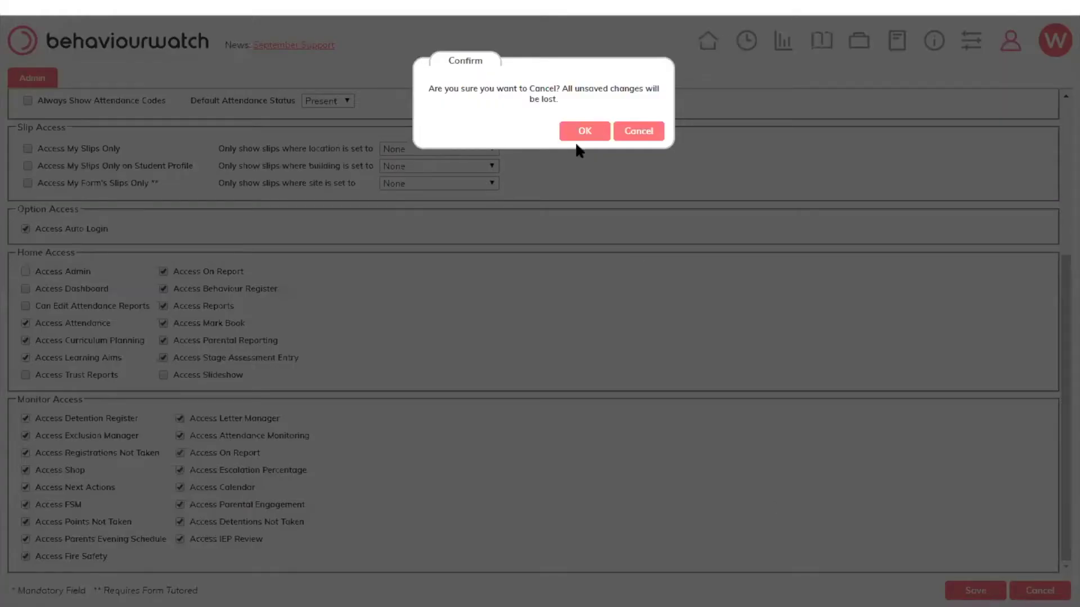
{"action": "left_click", "coordinate": [580, 130]}
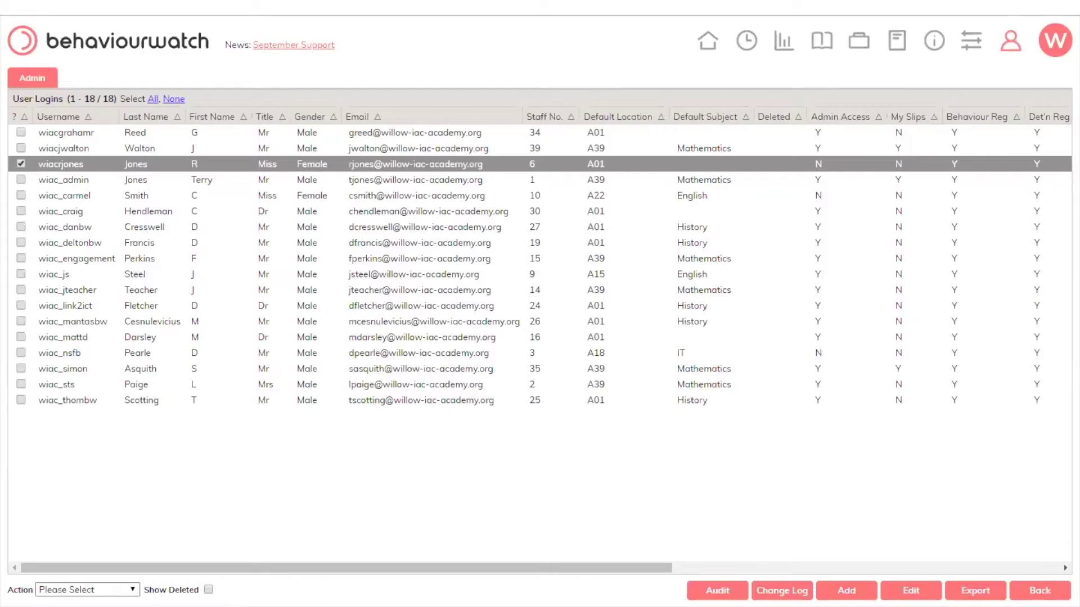
Check the Reset Password prompt for the selected user, cancel it, and view the Delete / Un-Delete action
{"action": "left_click", "coordinate": [85, 589]}
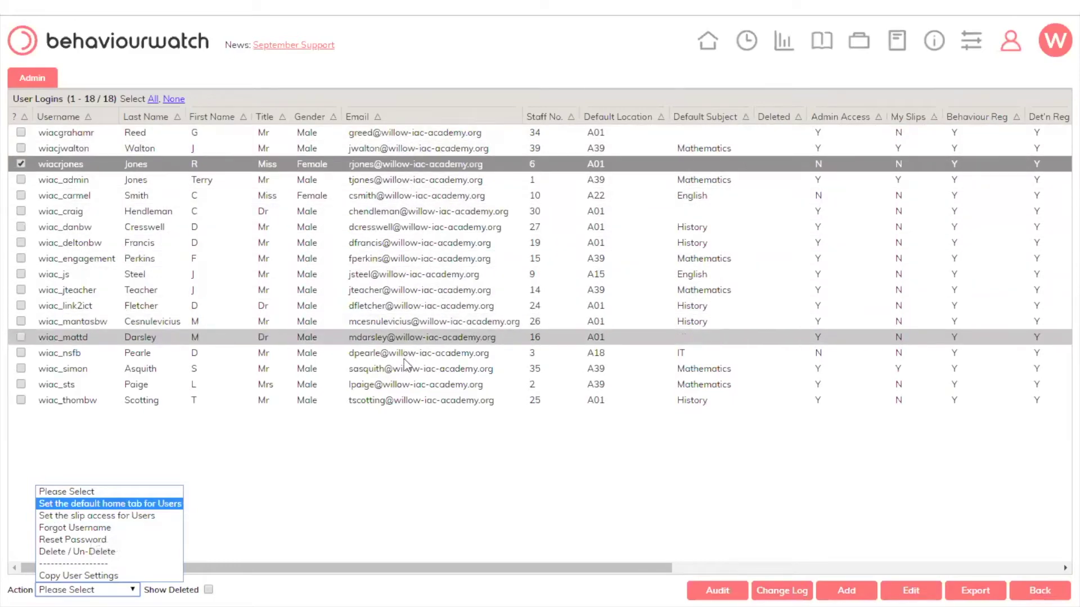
{"action": "left_click", "coordinate": [98, 540]}
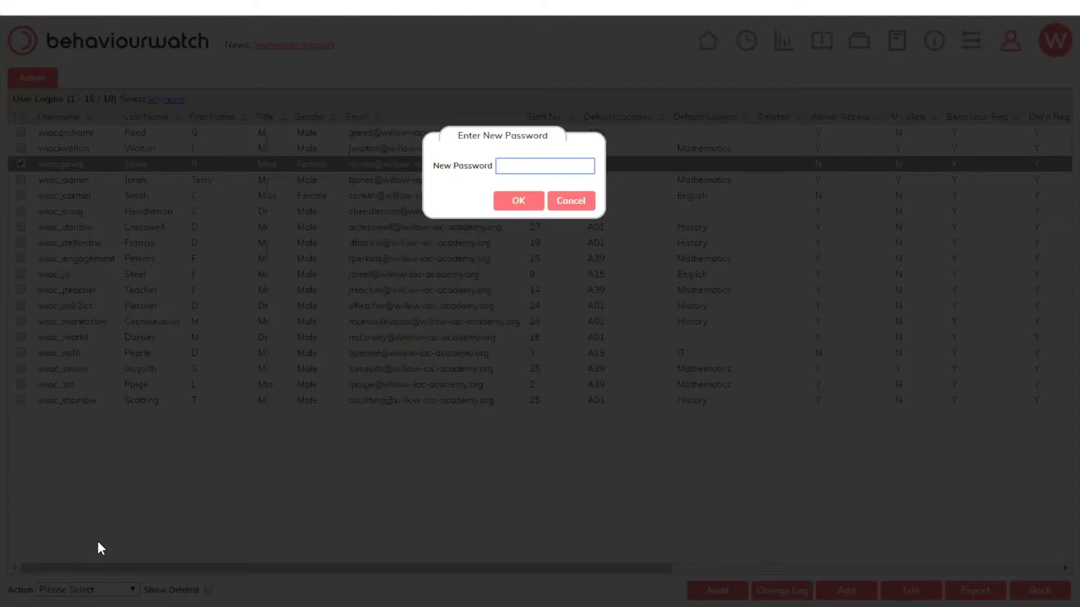
{"action": "left_click", "coordinate": [578, 204]}
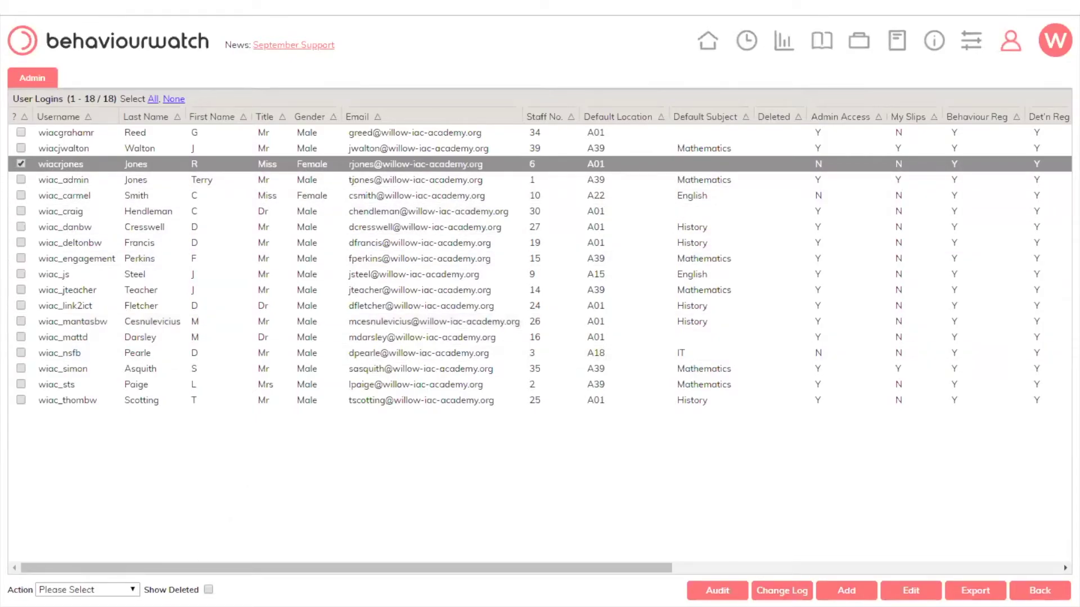
{"action": "left_click", "coordinate": [85, 590]}
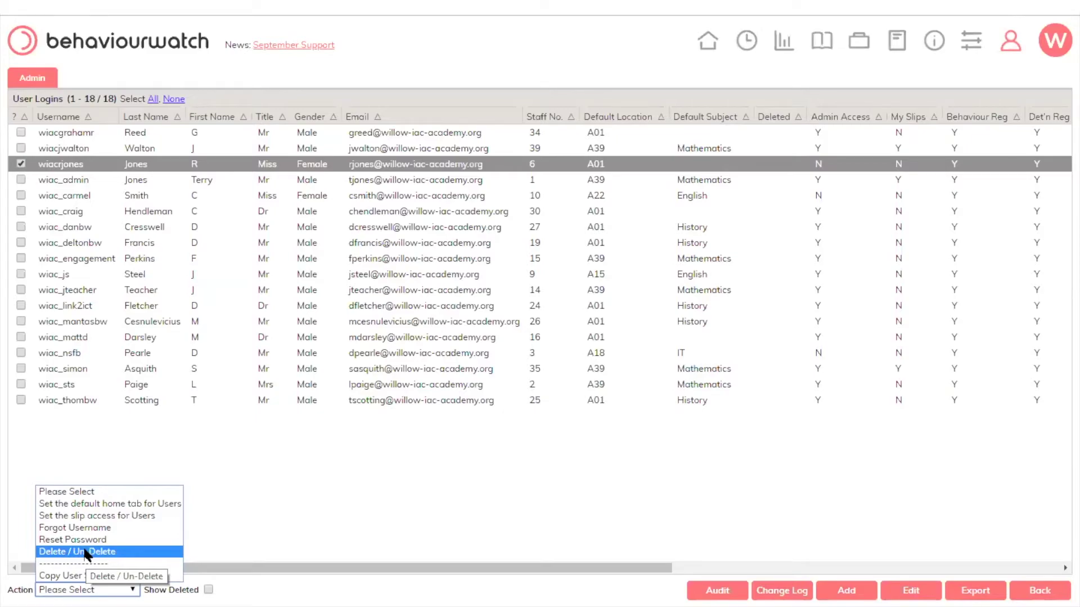
{"action": "left_click", "coordinate": [251, 484]}
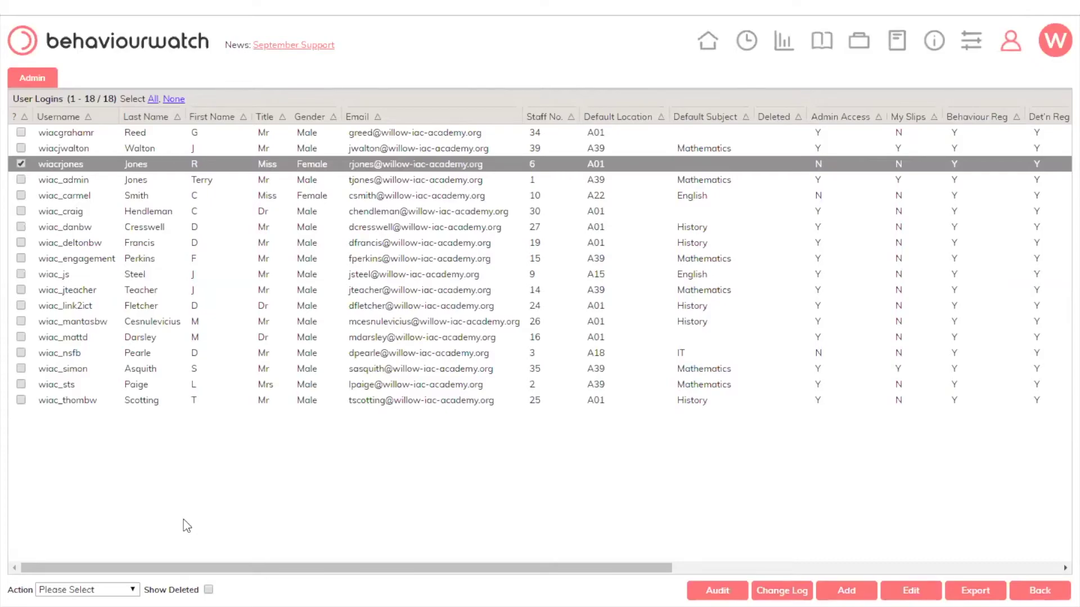
Look through the full slip access list for the selected user and close it without saving
{"action": "left_click", "coordinate": [90, 590]}
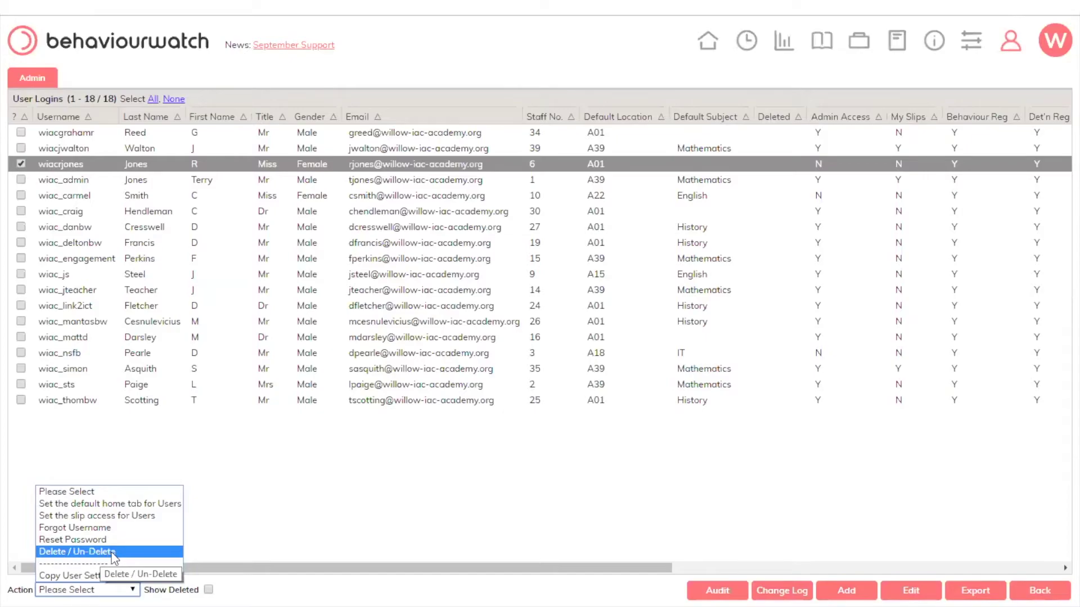
{"action": "left_click", "coordinate": [83, 515]}
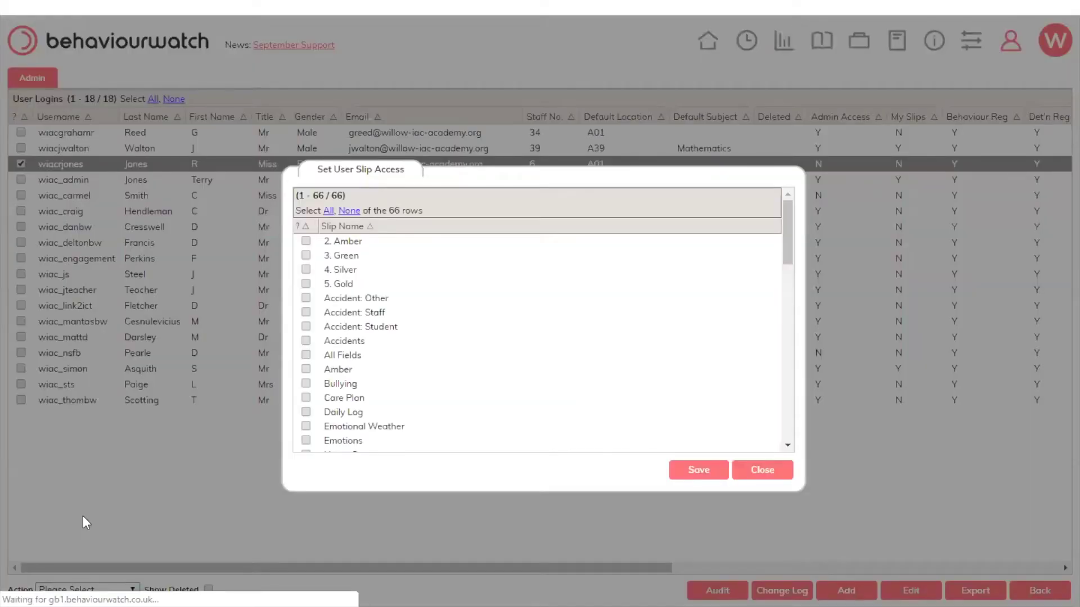
{"action": "left_click_drag", "start_coordinate": [791, 225], "coordinate": [756, 422]}
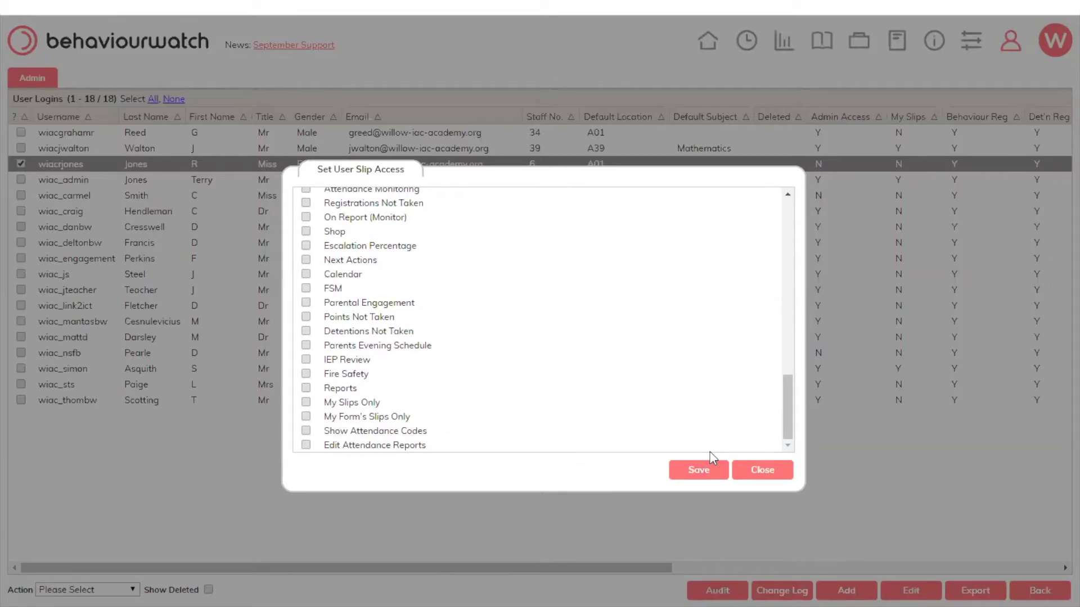
{"action": "left_click", "coordinate": [748, 472]}
Check the default home tab setting for the selected user and cancel without saving
{"action": "left_click", "coordinate": [84, 590]}
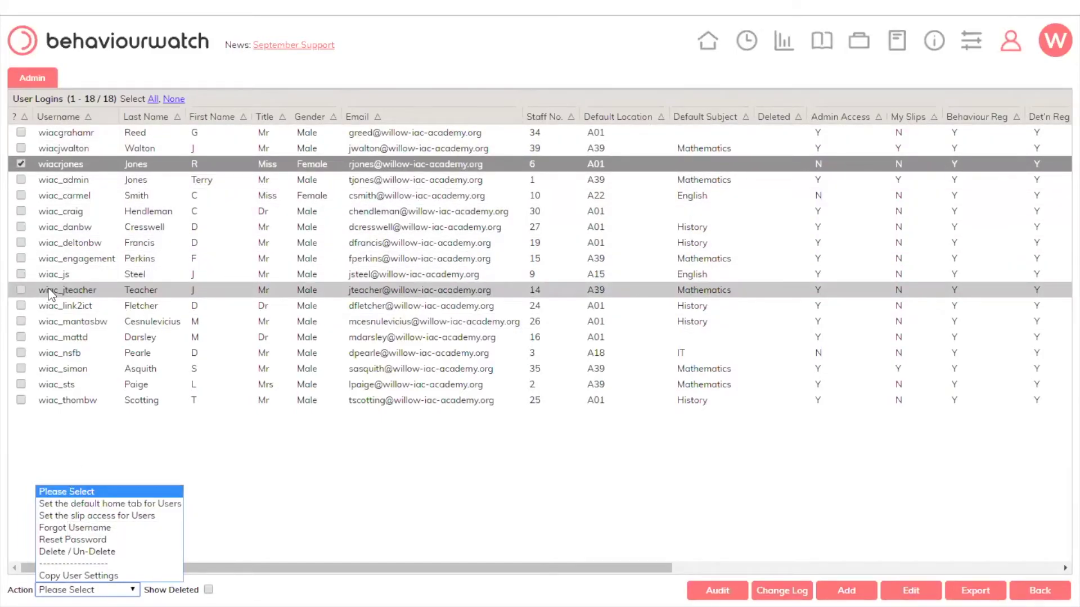
{"action": "left_click", "coordinate": [110, 504]}
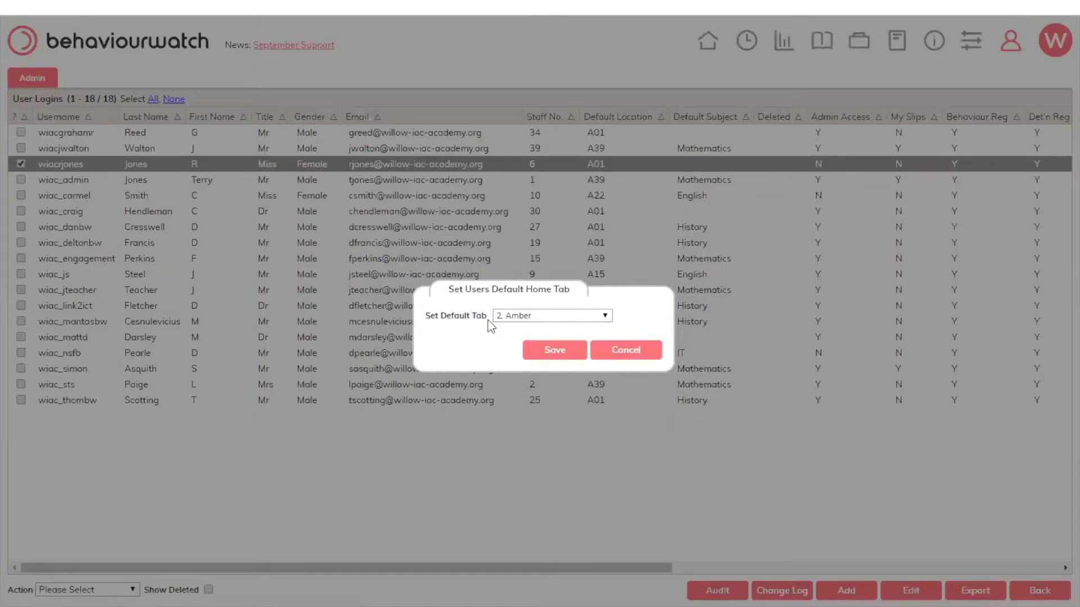
{"action": "left_click", "coordinate": [620, 347]}
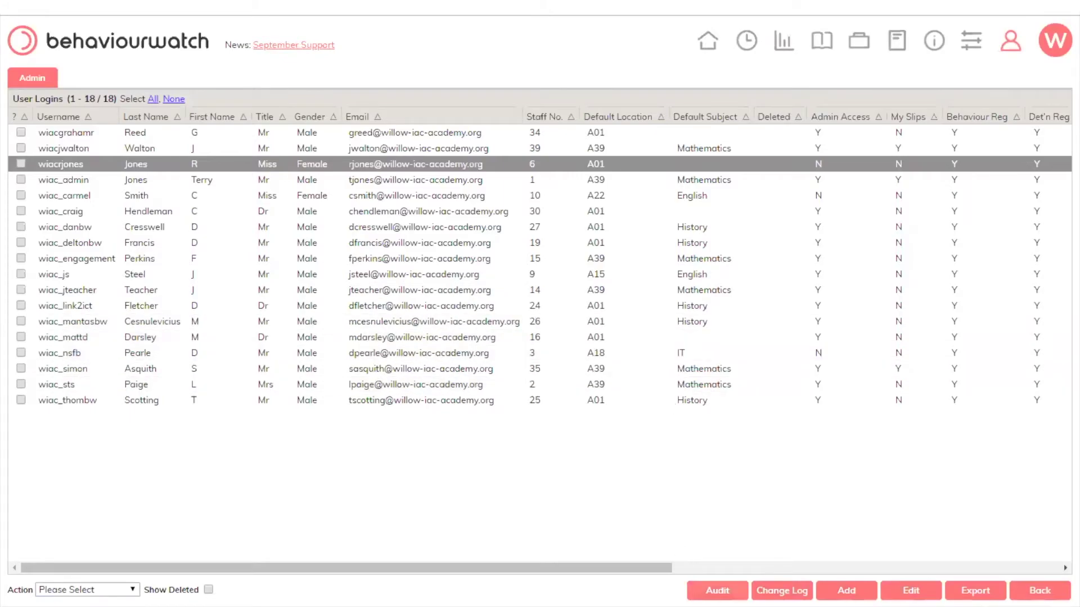
Open the user login audit trail and check the date ranges available for it
{"action": "left_click", "coordinate": [719, 589]}
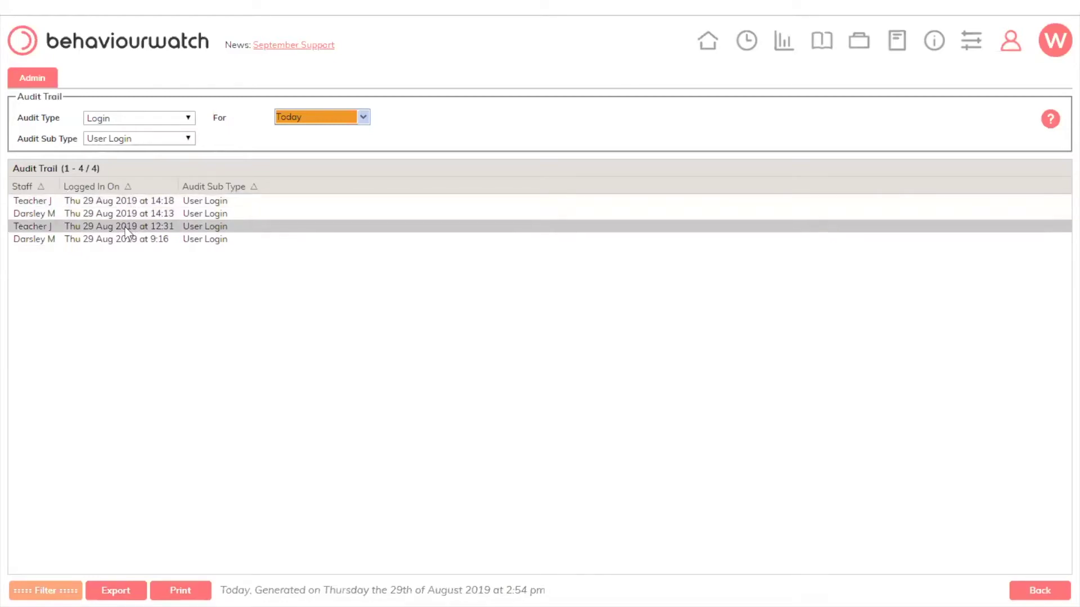
{"action": "left_click", "coordinate": [300, 118]}
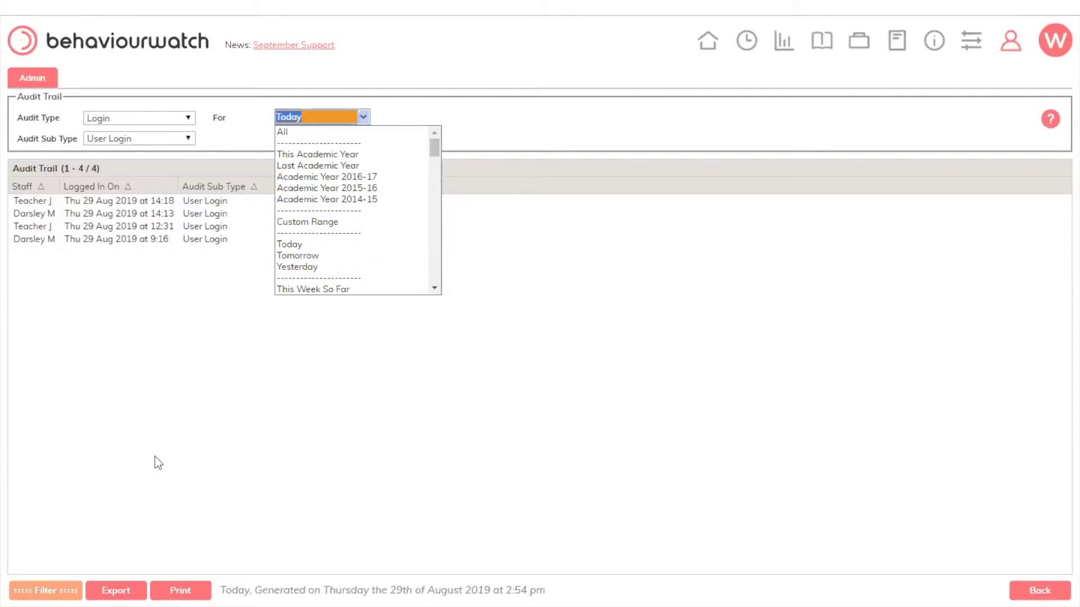
{"action": "left_click", "coordinate": [135, 447]}
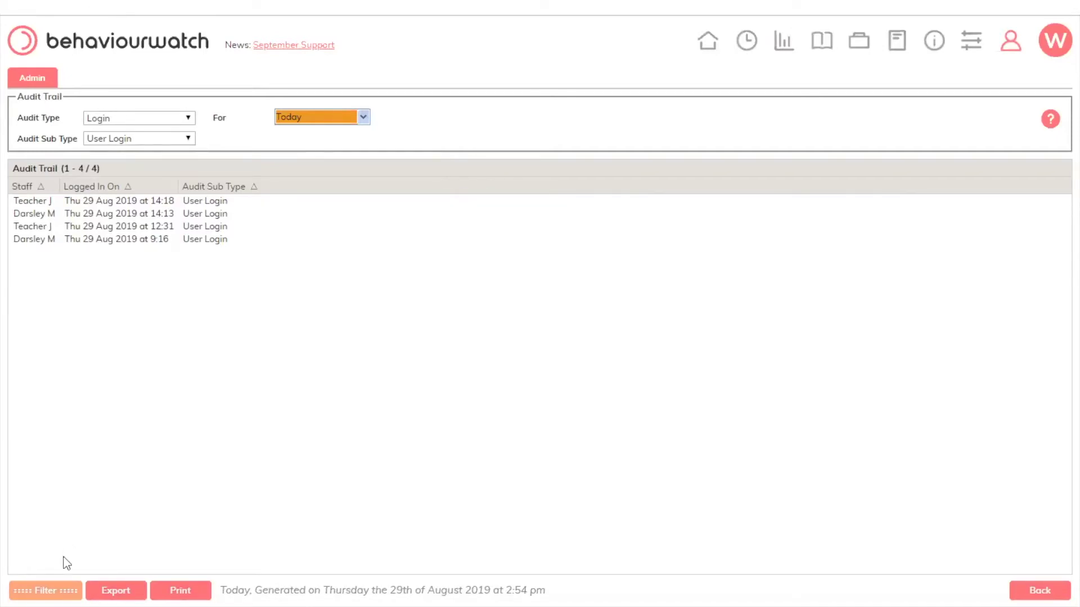
Check the staff choices in the audit trail filter, cancel it and return to the user logins list
{"action": "left_click", "coordinate": [45, 591]}
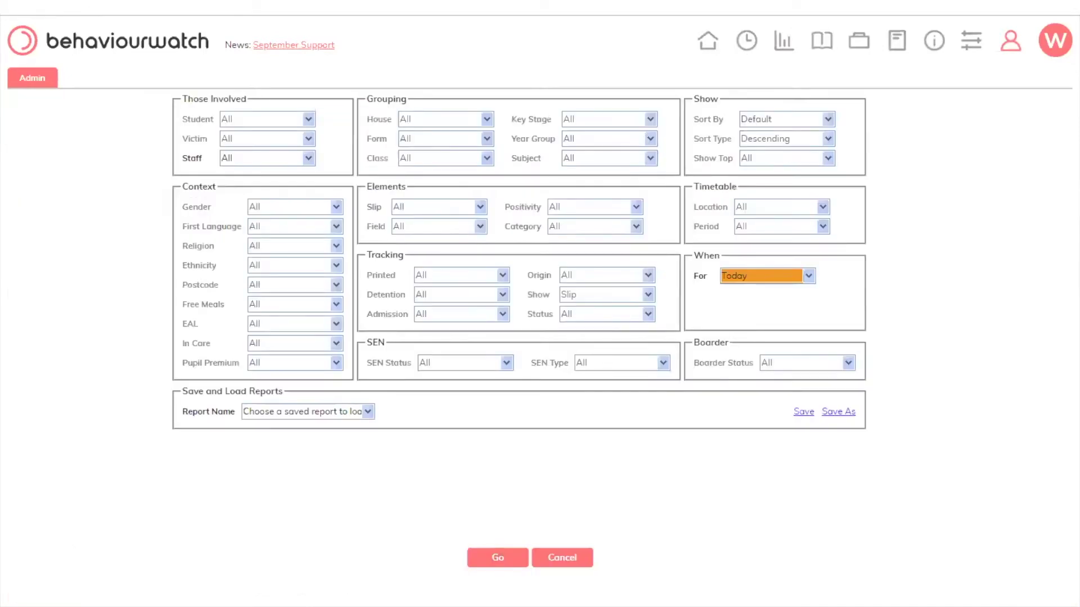
{"action": "left_click", "coordinate": [254, 159]}
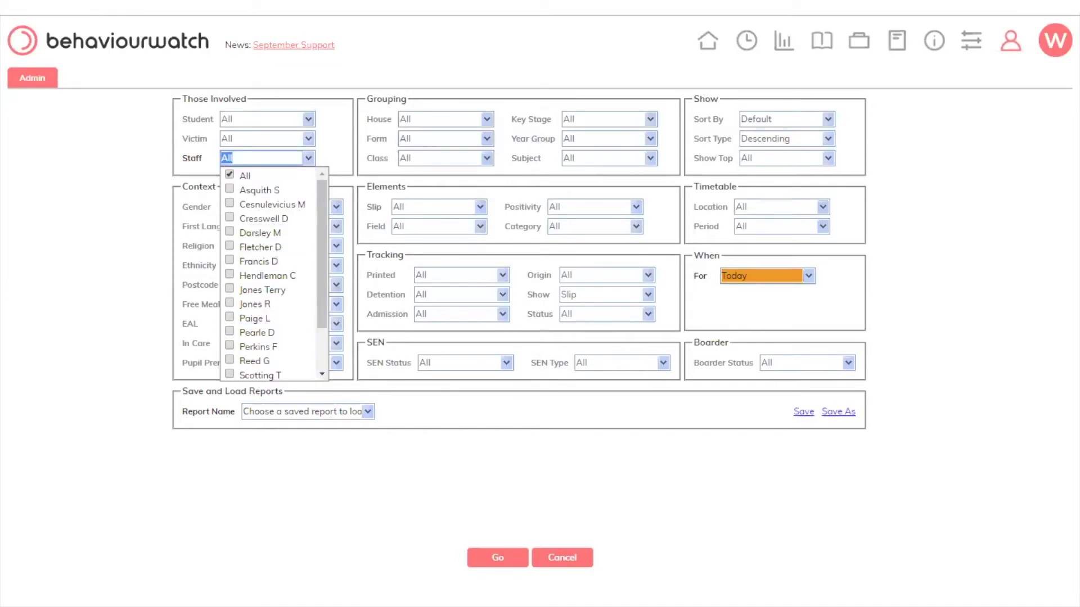
{"action": "left_click", "coordinate": [571, 563]}
{"action": "left_click", "coordinate": [1040, 591]}
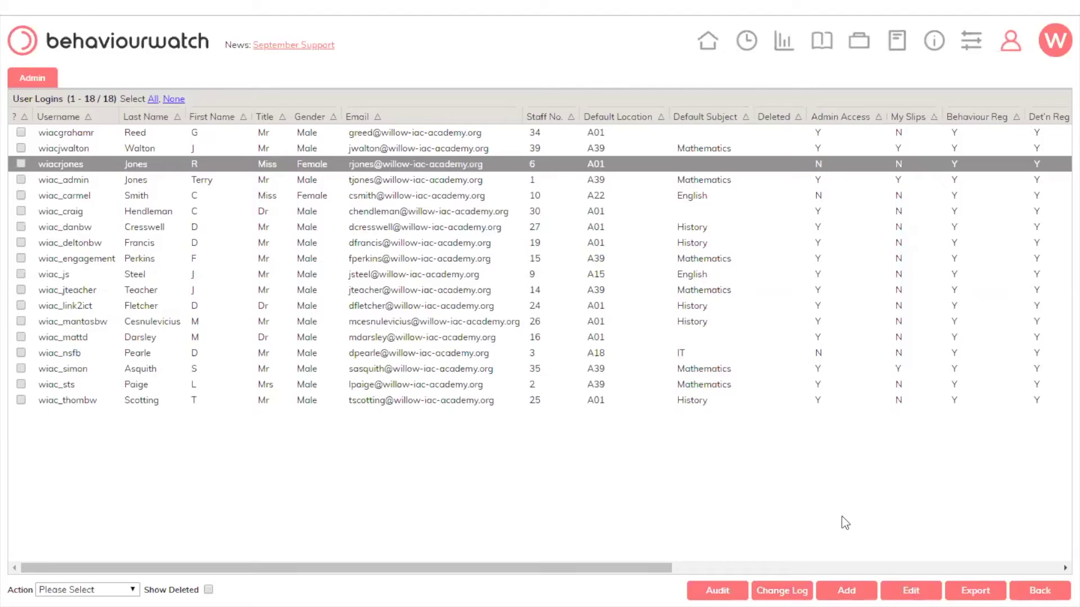
Add a new staff group named "SLT and Behaviour" in the Groups section of the staff admin area
{"action": "left_click", "coordinate": [1017, 595]}
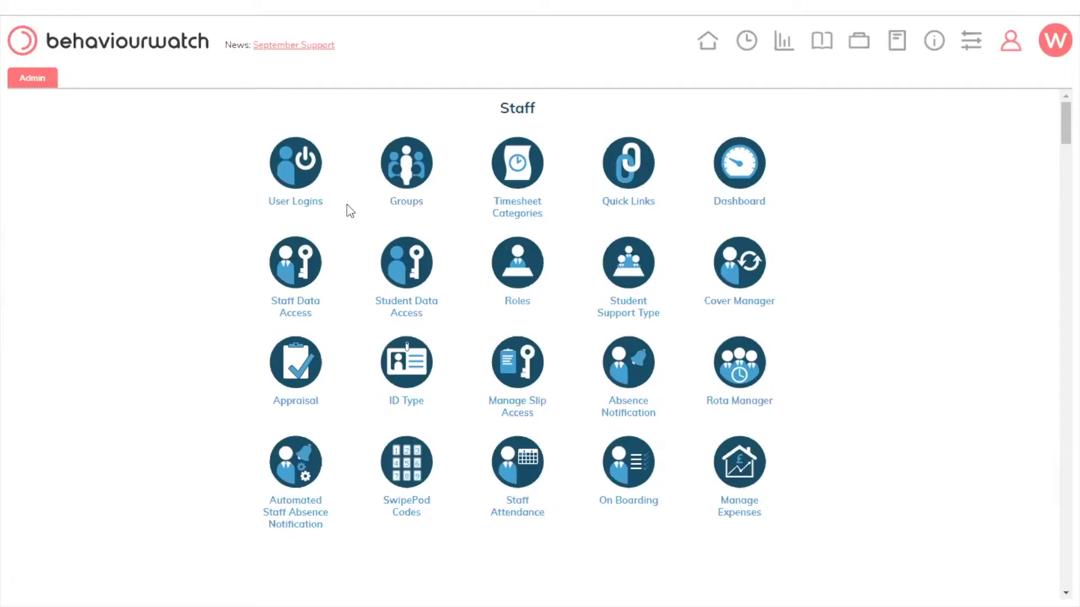
{"action": "left_click", "coordinate": [405, 163]}
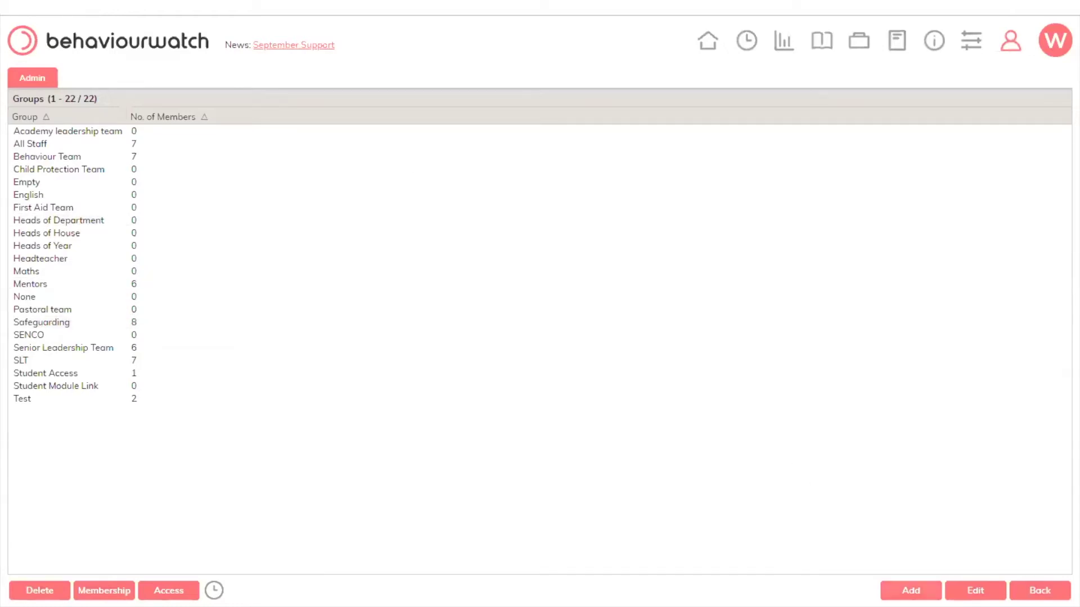
{"action": "left_click", "coordinate": [911, 590]}
{"action": "left_click", "coordinate": [545, 320]}
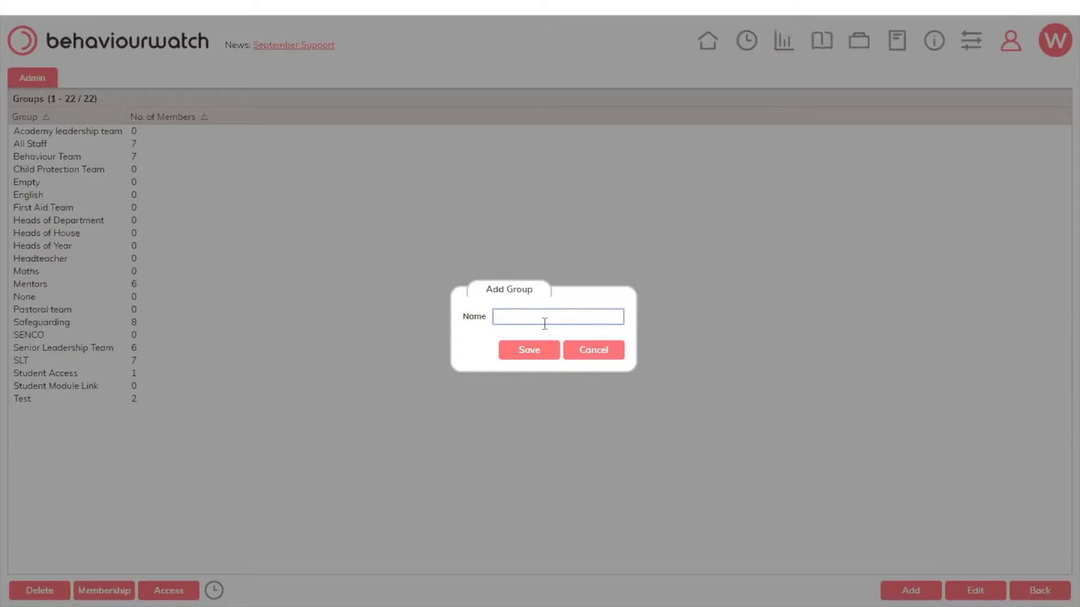
{"action": "type", "text": "SLT and Behaviour"}
{"action": "left_click", "coordinate": [539, 349]}
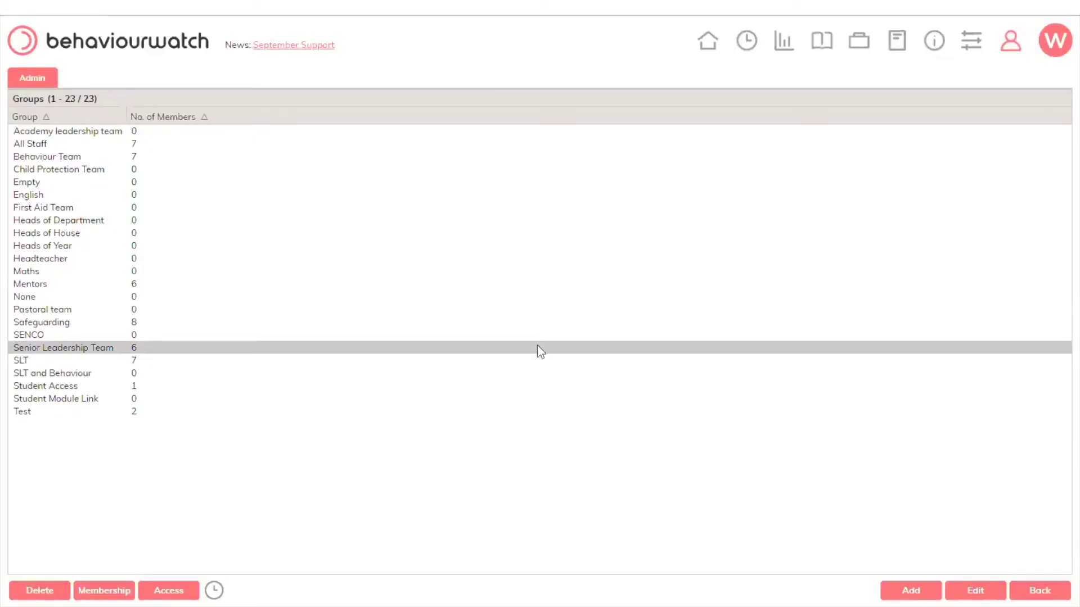
Add the first four listed staff members to the SLT and Behaviour group and save the membership
{"action": "left_click", "coordinate": [233, 377]}
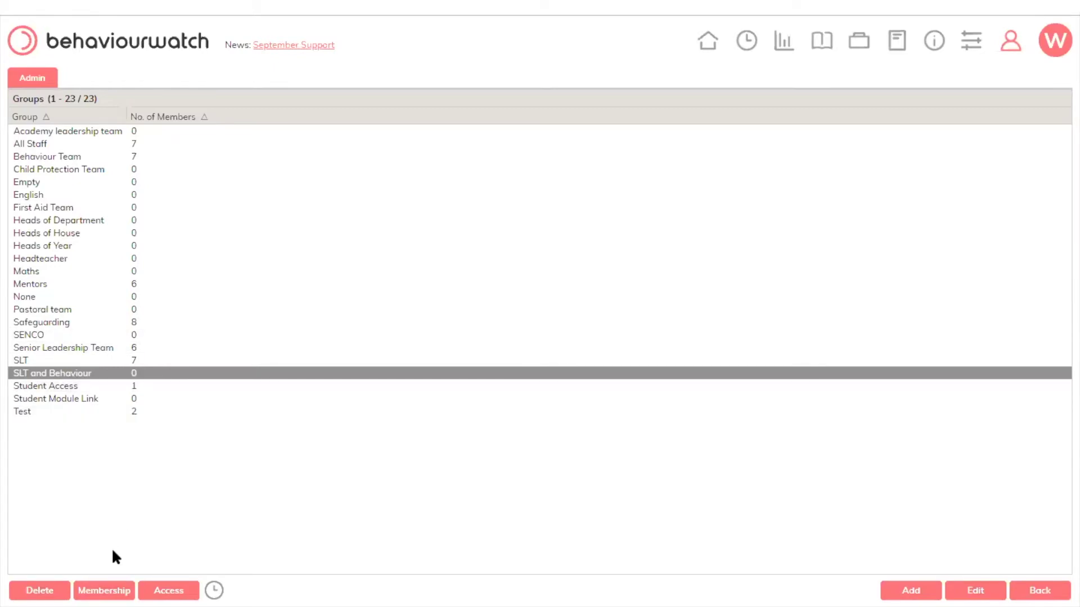
{"action": "double_click", "coordinate": [84, 374]}
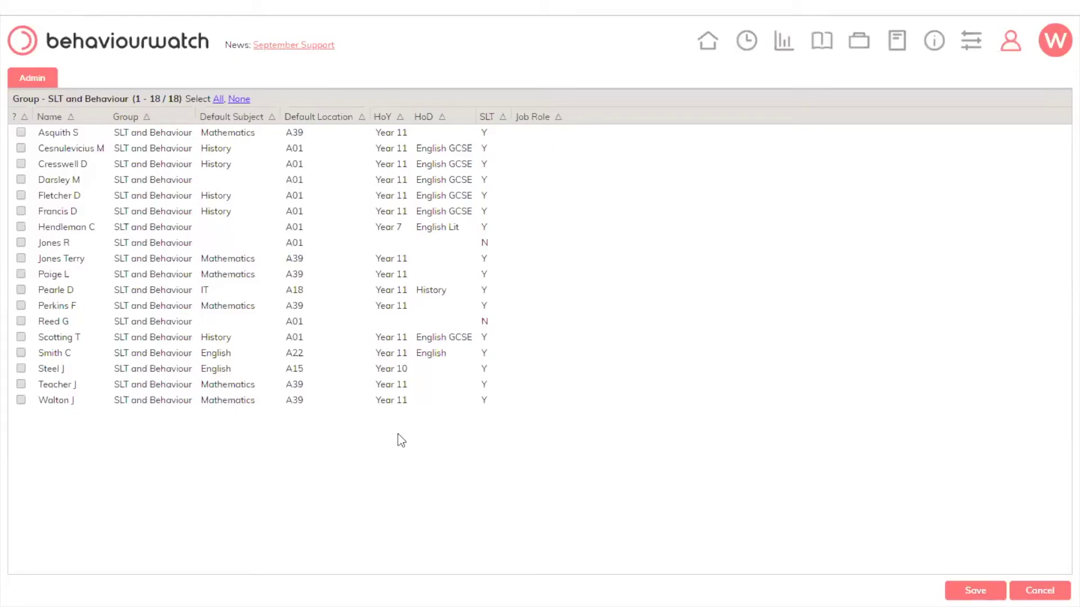
{"action": "left_click", "coordinate": [21, 132]}
{"action": "left_click", "coordinate": [21, 147]}
{"action": "left_click", "coordinate": [21, 163]}
{"action": "left_click", "coordinate": [21, 179]}
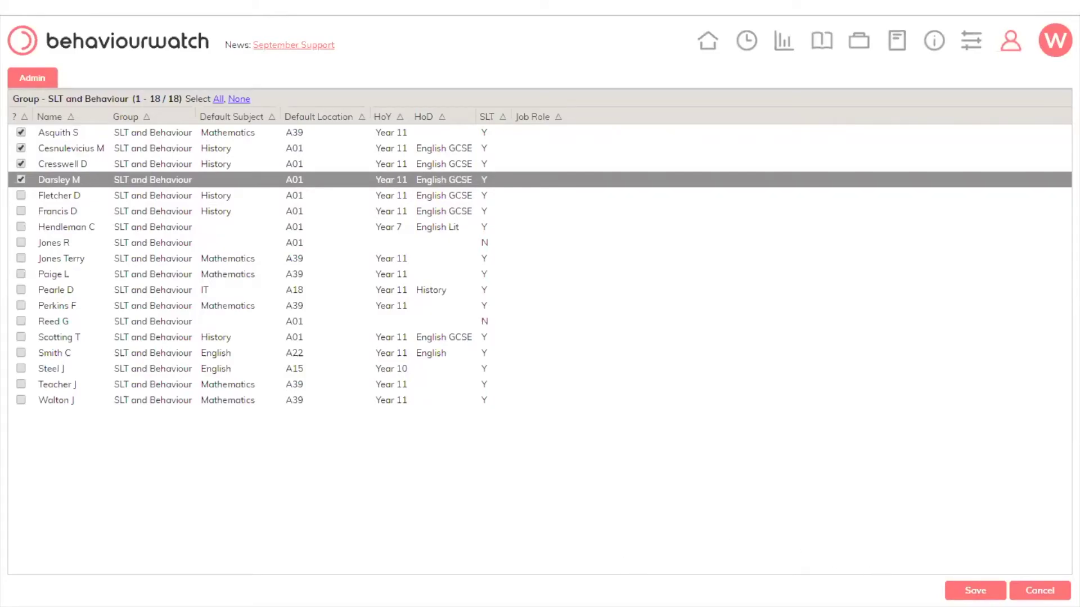
{"action": "left_click", "coordinate": [975, 591]}
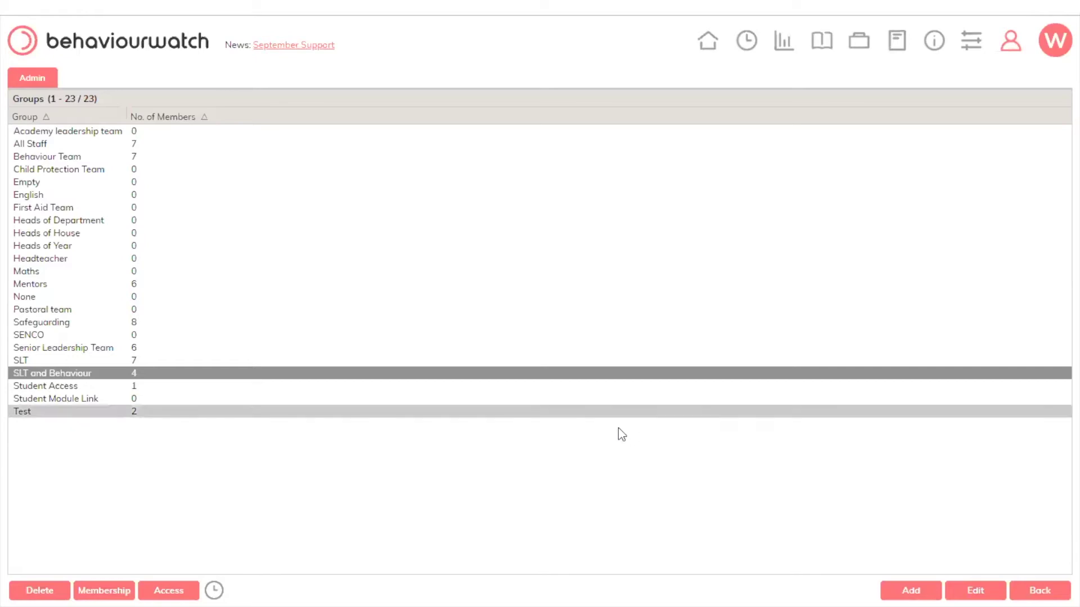
Grant the SLT group admin access to Real Time Notifications, sorting the access list by item, and save
{"action": "left_click", "coordinate": [66, 361]}
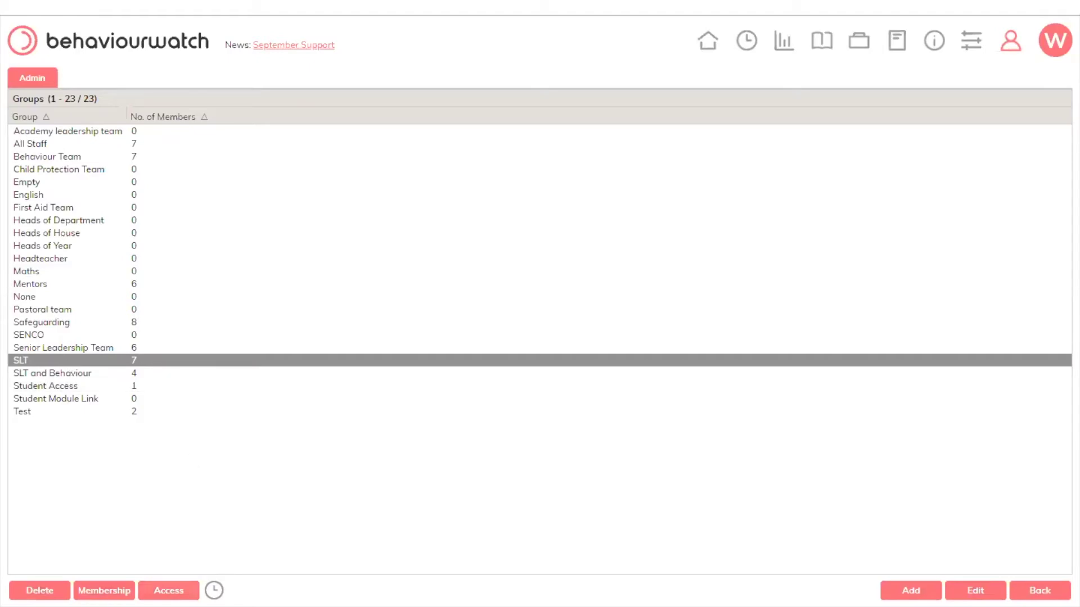
{"action": "left_click", "coordinate": [169, 589]}
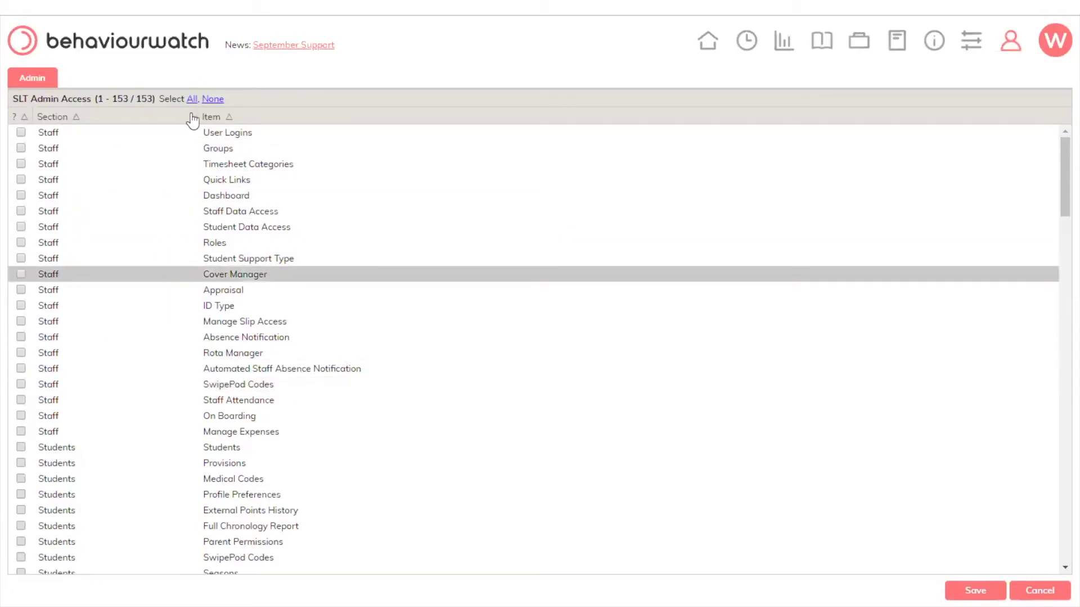
{"action": "left_click", "coordinate": [235, 119]}
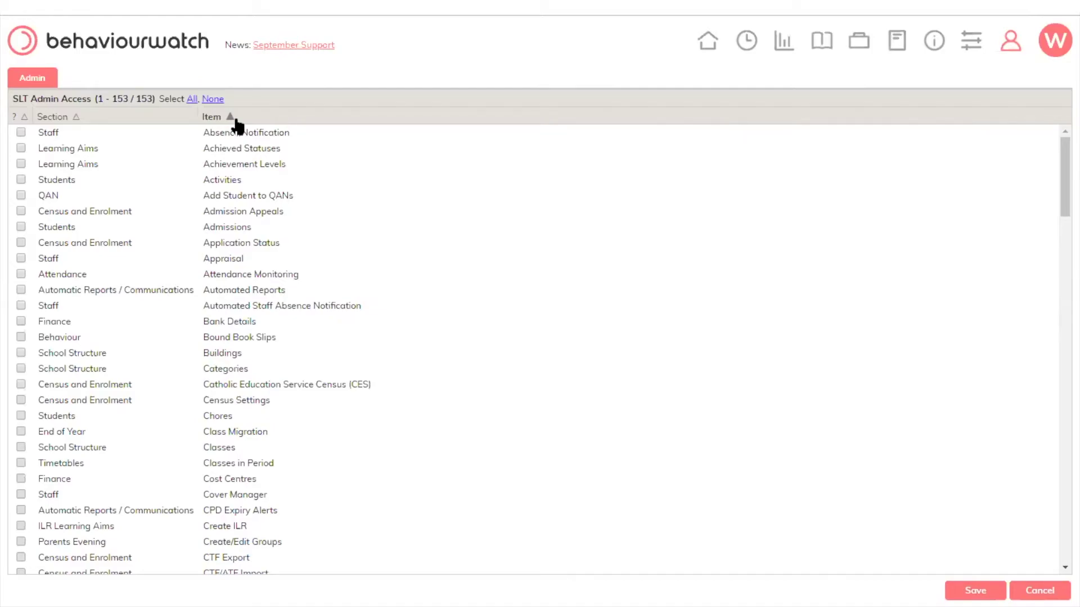
{"action": "left_click_drag", "start_coordinate": [1055, 164], "coordinate": [1051, 410]}
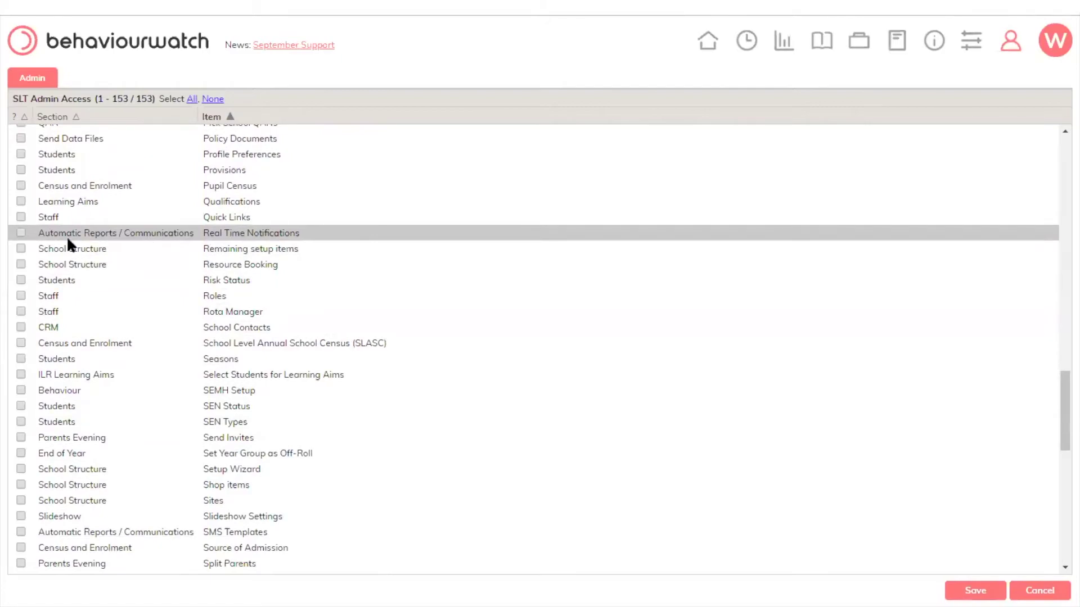
{"action": "left_click", "coordinate": [21, 232]}
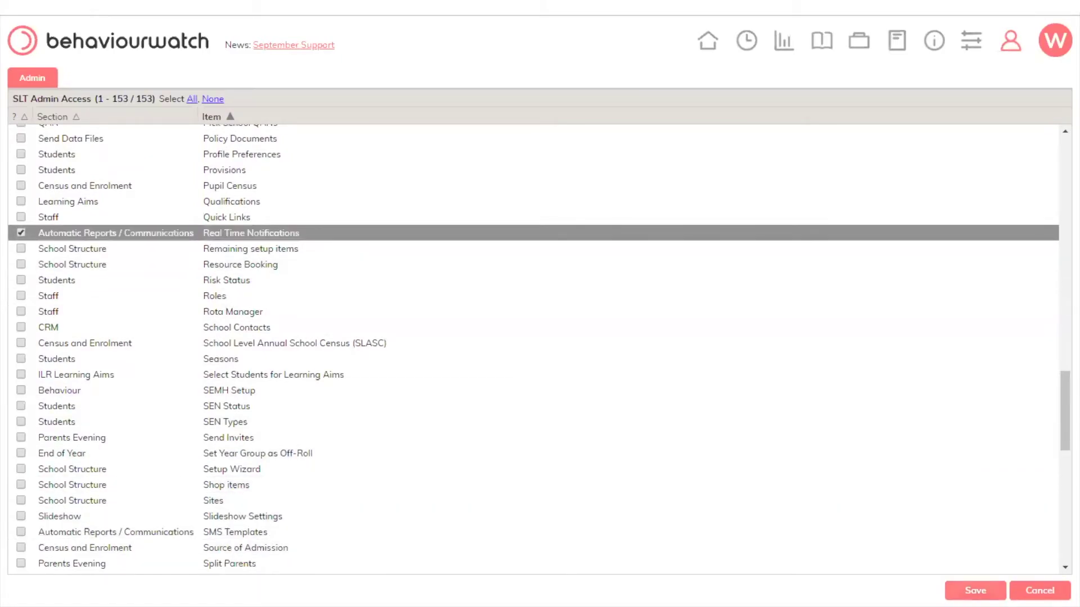
{"action": "left_click", "coordinate": [993, 590]}
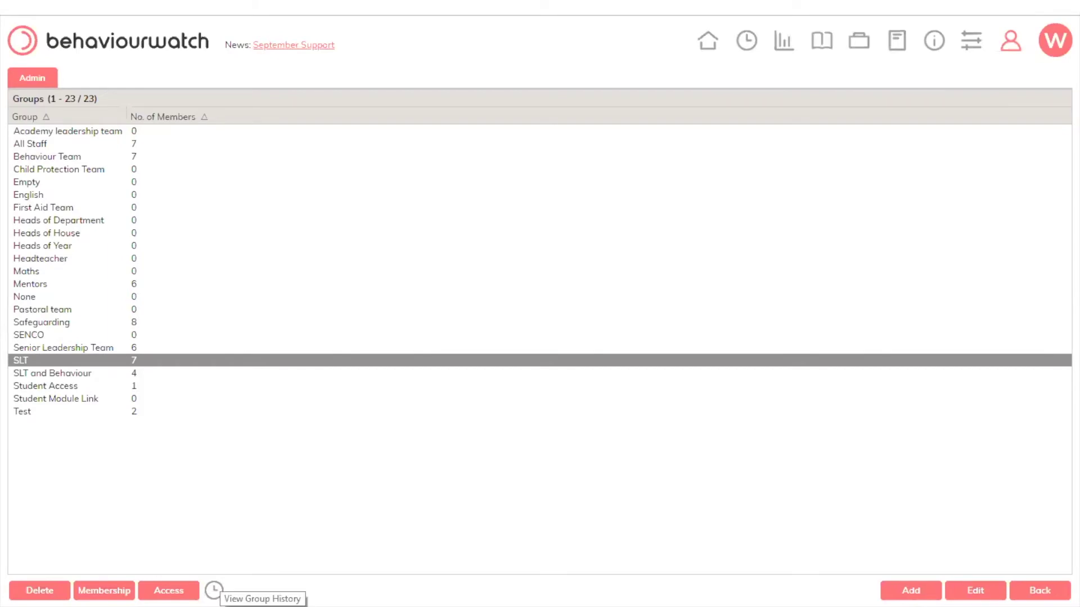
View the group history for this academic year
{"action": "left_click", "coordinate": [214, 591]}
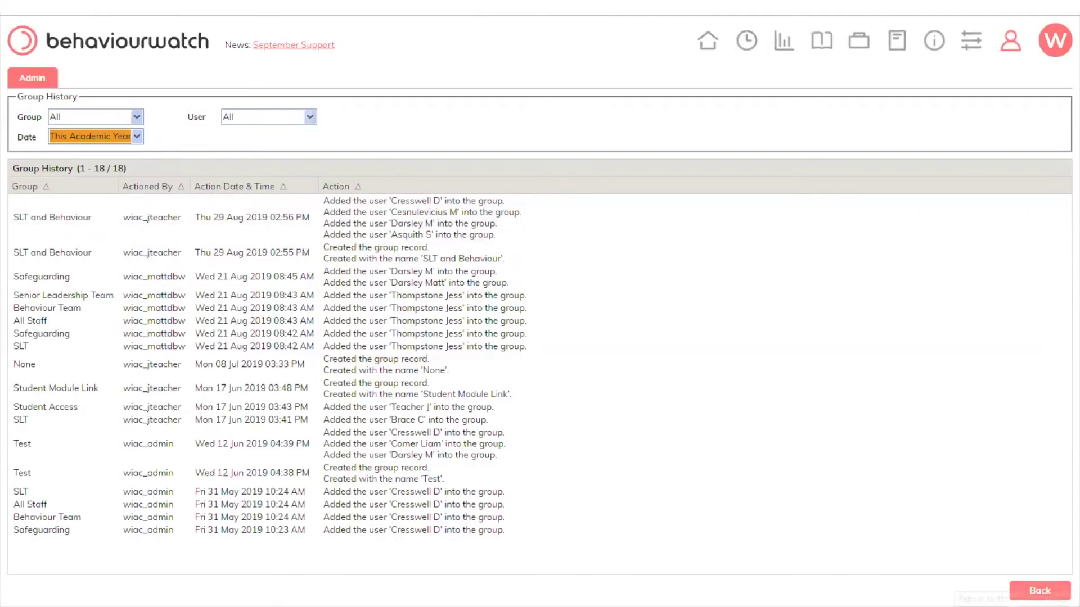
In Staff Data Access, restrict the Absence profile tab and the Single Central Register menu tab to SLT, and save
{"action": "left_click", "coordinate": [1039, 591]}
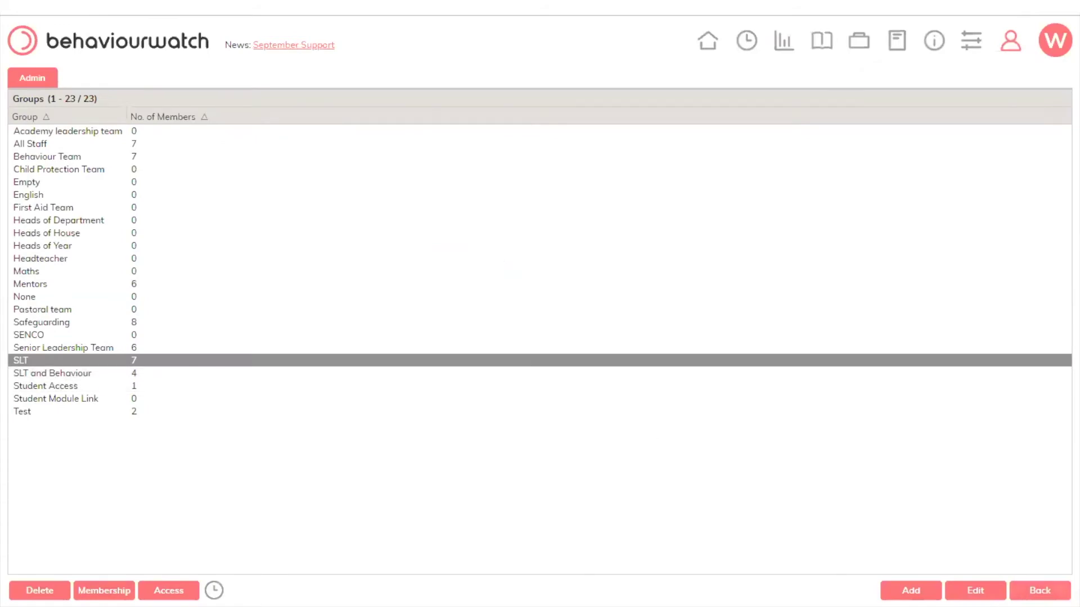
{"action": "left_click", "coordinate": [1039, 591]}
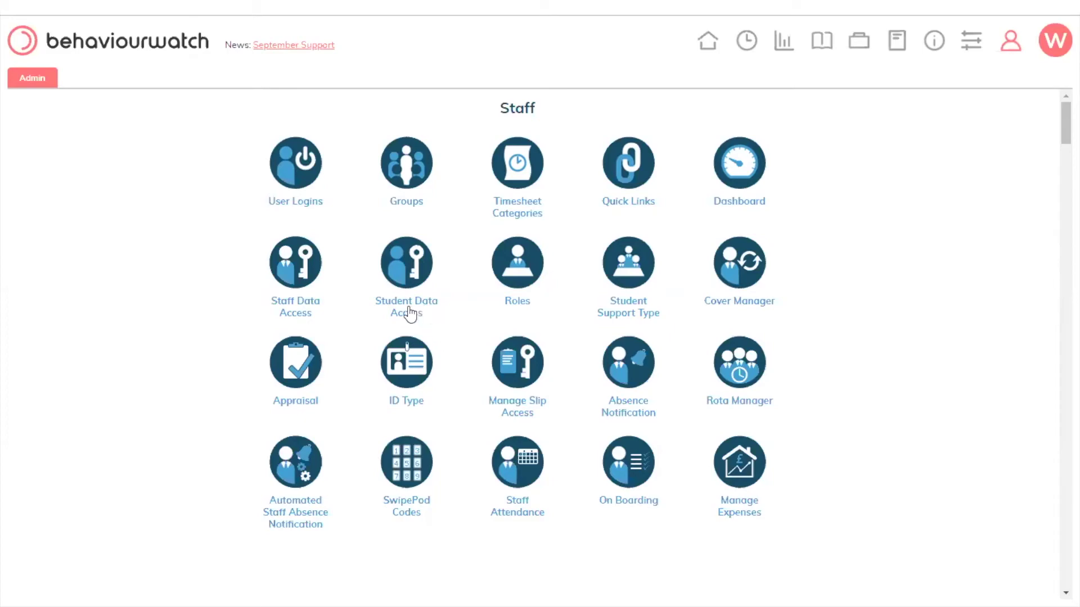
{"action": "left_click", "coordinate": [309, 315]}
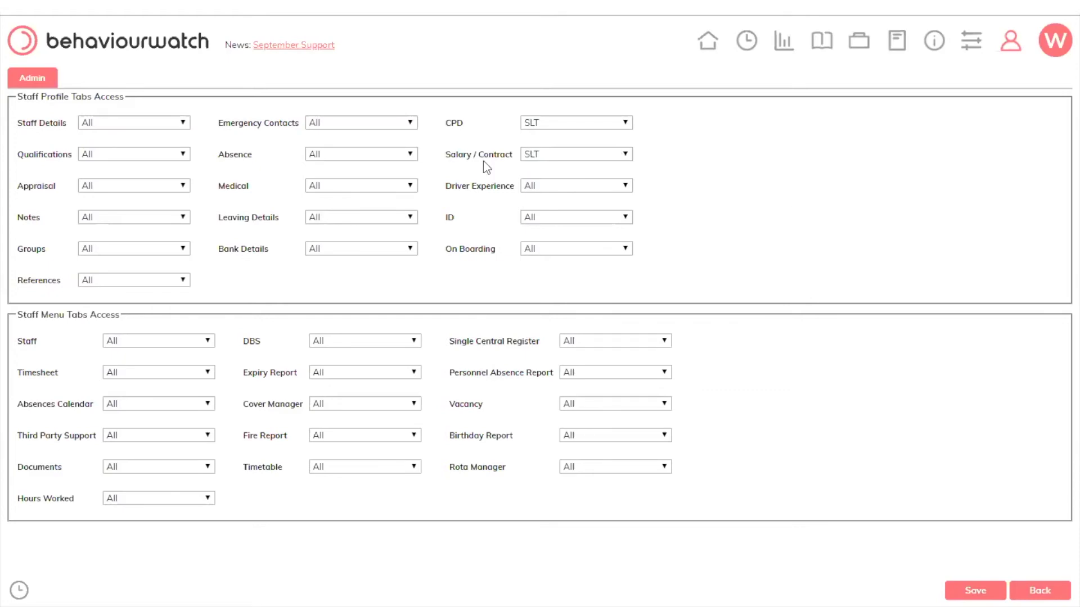
{"action": "left_click", "coordinate": [325, 153]}
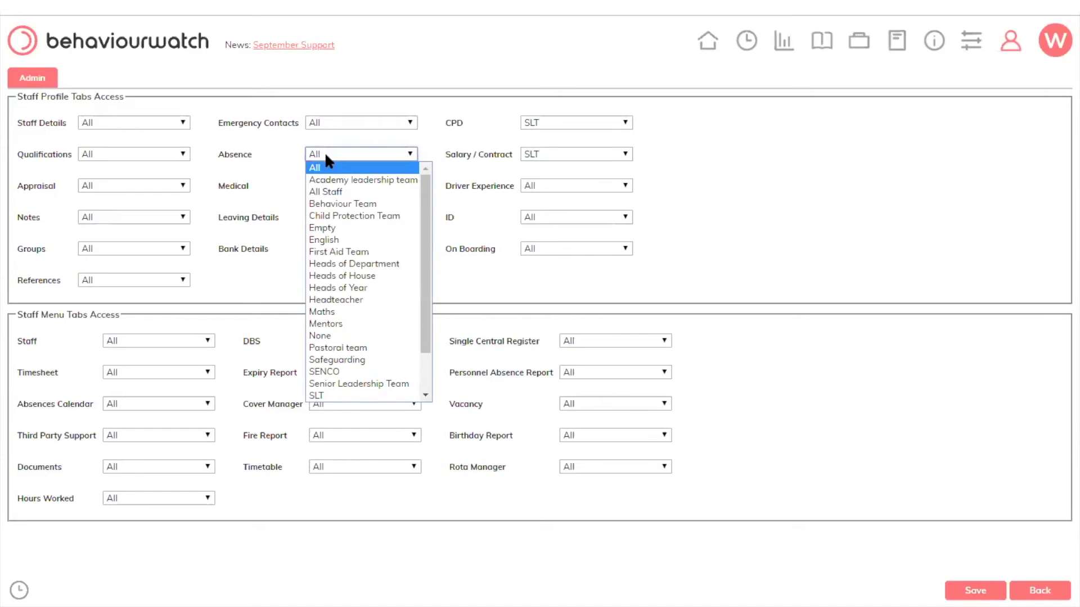
{"action": "left_click", "coordinate": [321, 394]}
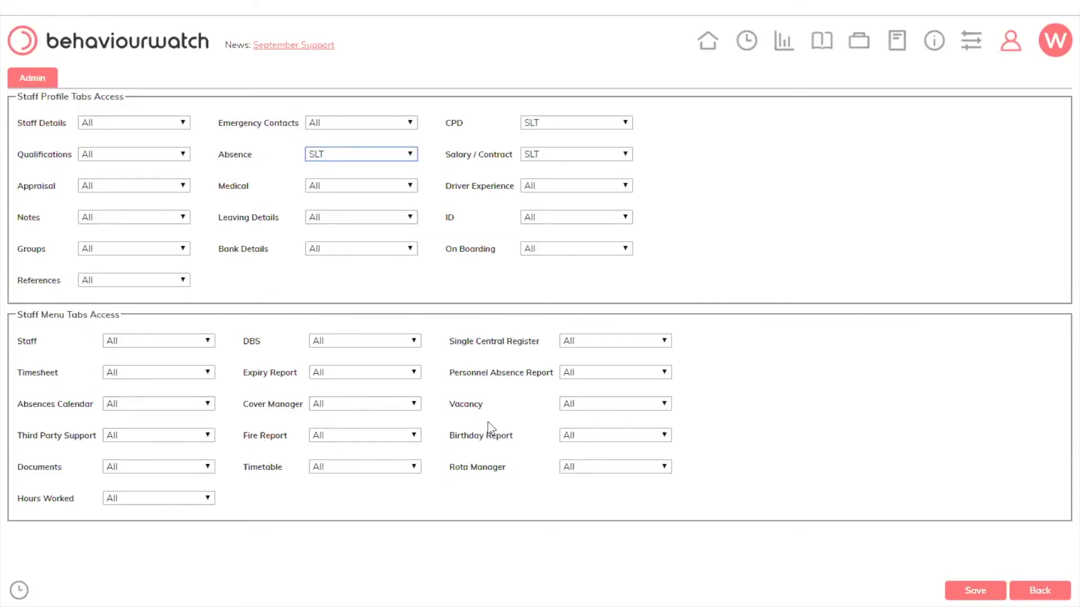
{"action": "left_click", "coordinate": [584, 342]}
{"action": "scroll", "coordinate": [585, 577], "scroll_direction": "down", "scroll_amount": 1}
{"action": "left_click", "coordinate": [585, 556]}
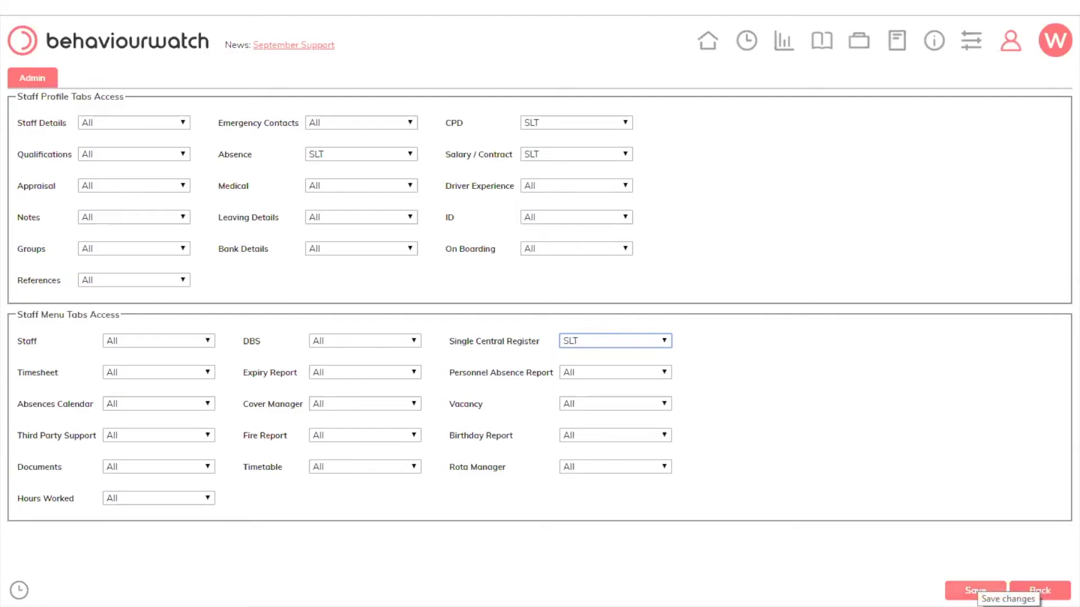
{"action": "left_click", "coordinate": [975, 590]}
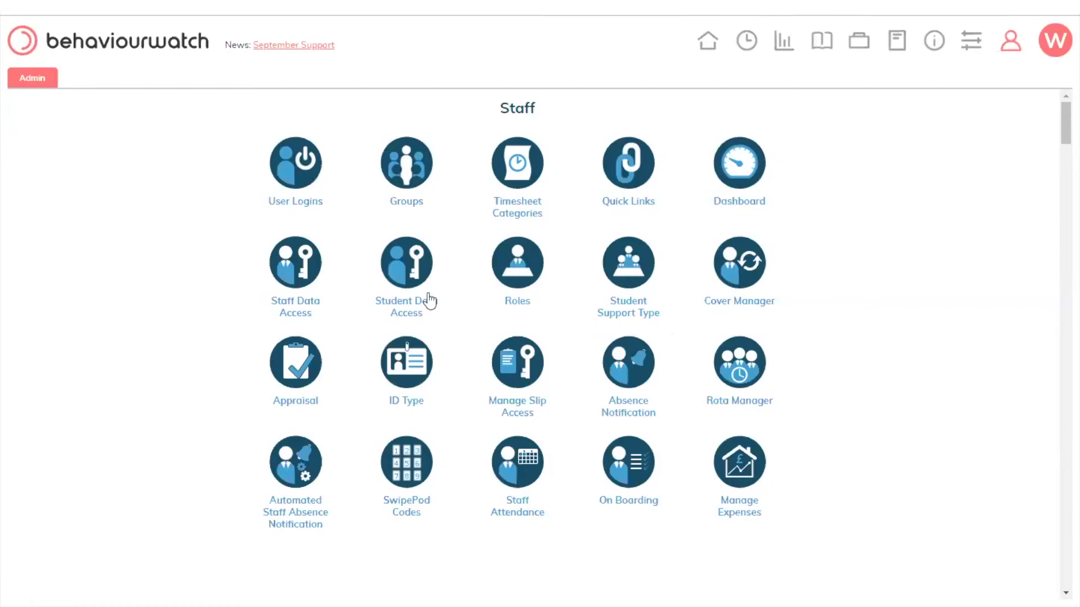
Review the group-based Student Data Access settings, from read-only profile access through to the student photo flash options
{"action": "left_click", "coordinate": [407, 287]}
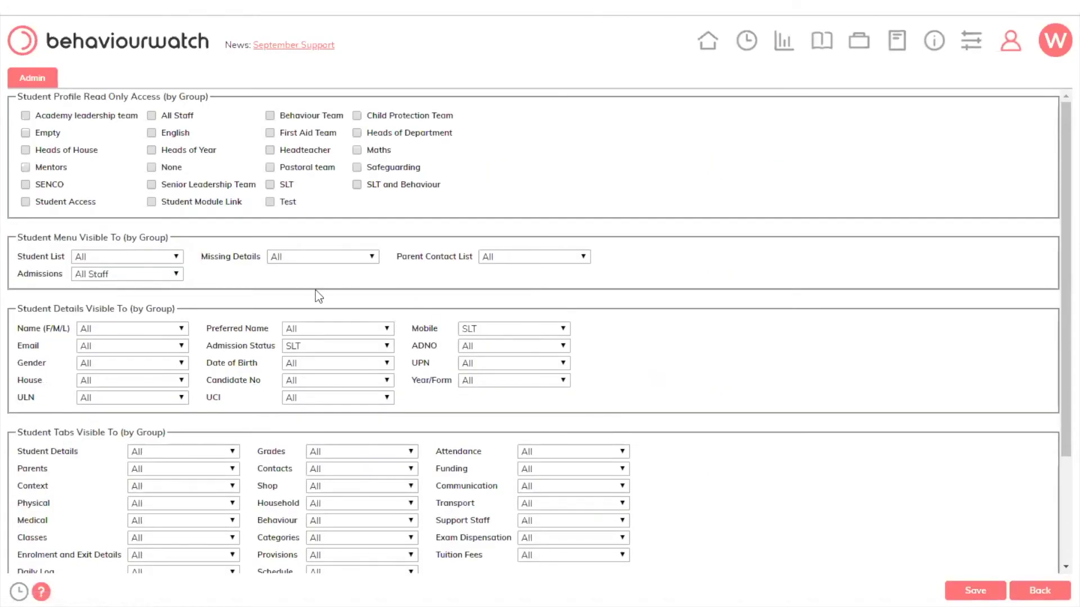
{"action": "scroll", "coordinate": [319, 296], "scroll_direction": "down", "scroll_amount": 1}
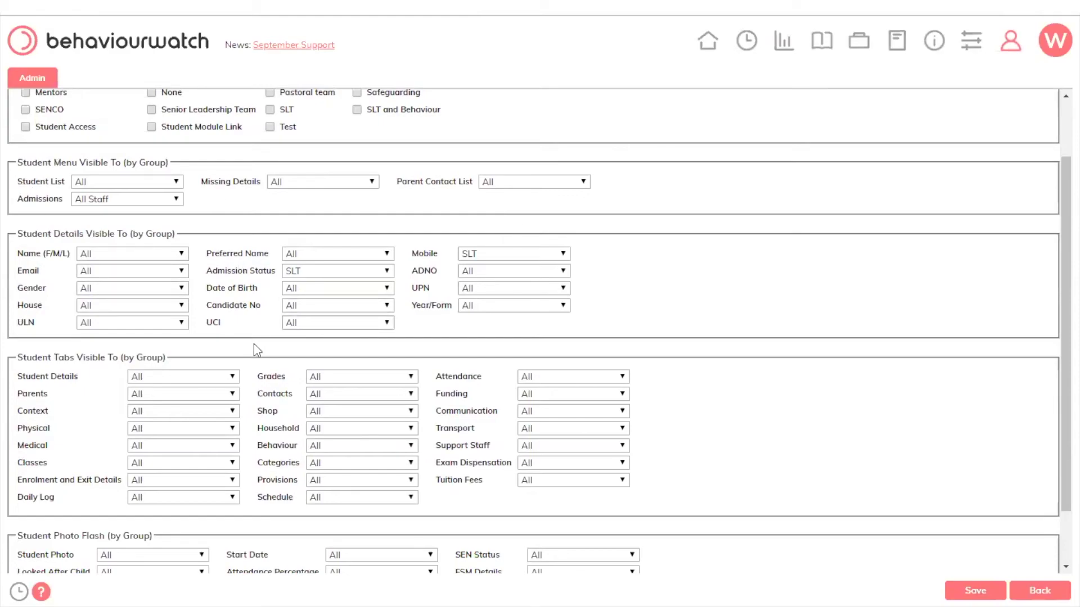
{"action": "scroll", "coordinate": [339, 382], "scroll_direction": "down", "scroll_amount": 1}
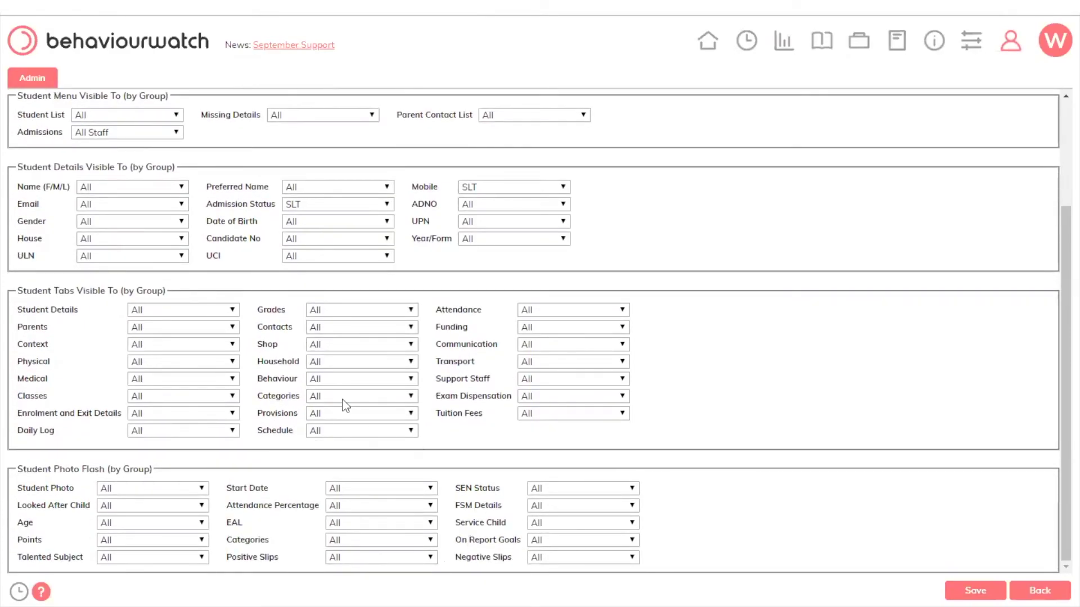
{"action": "scroll", "coordinate": [338, 402], "scroll_direction": "up", "scroll_amount": 2}
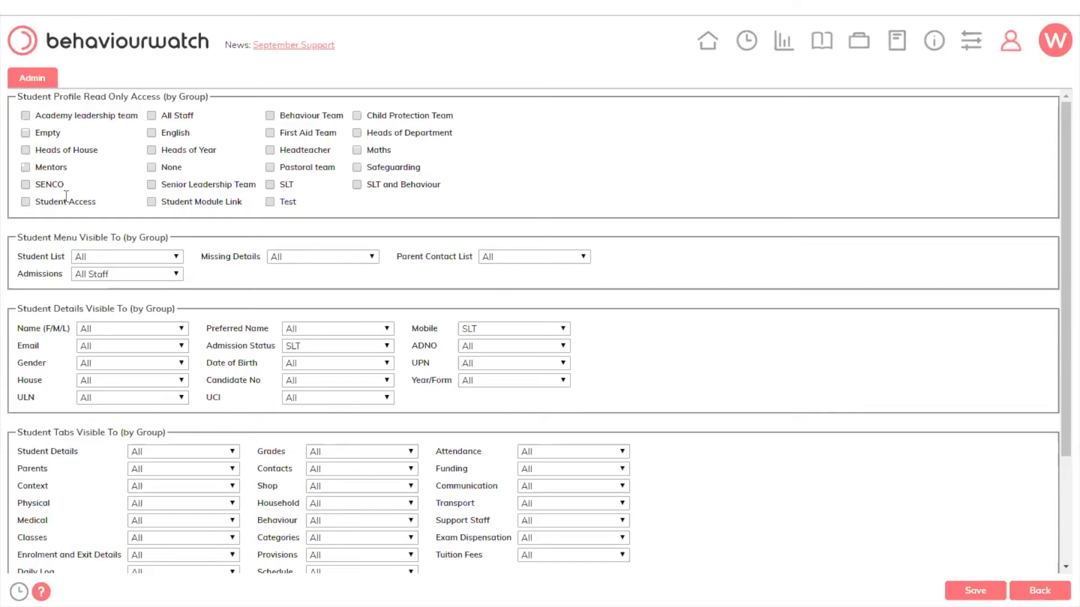
{"action": "scroll", "coordinate": [215, 180], "scroll_direction": "down", "scroll_amount": 3}
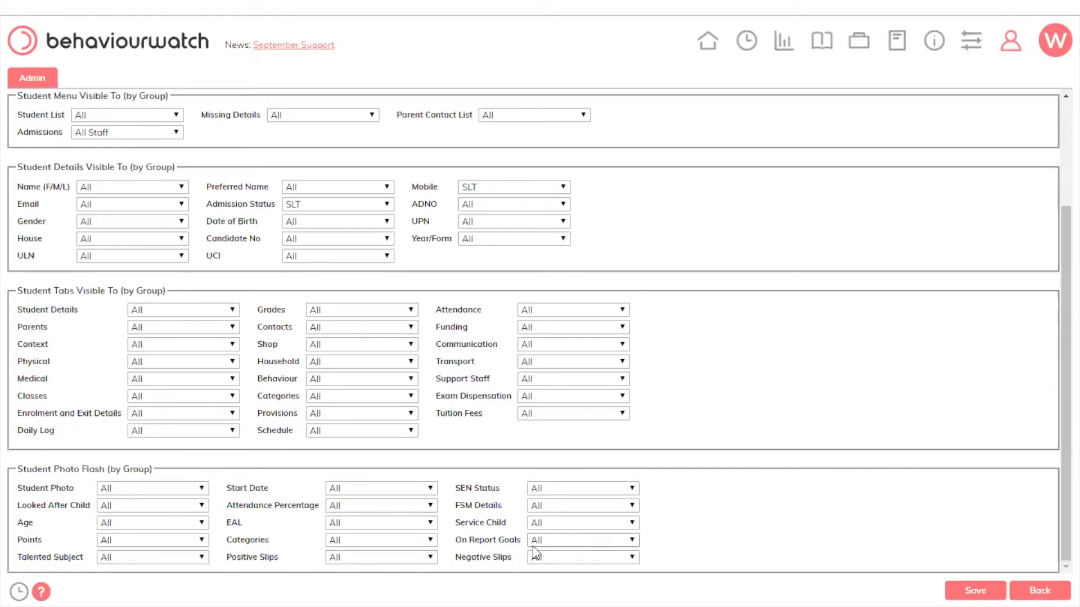
{"action": "left_click", "coordinate": [1039, 590]}
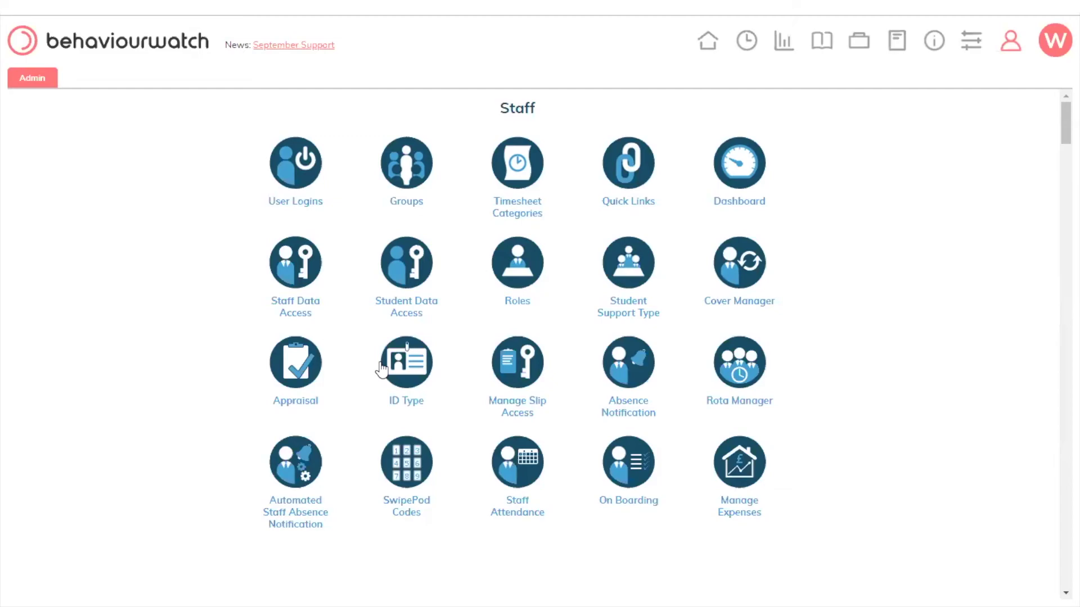
In the form tutor roles, assign the third listed staff member to form 12B and add a second tutor slot
{"action": "left_click", "coordinate": [517, 270]}
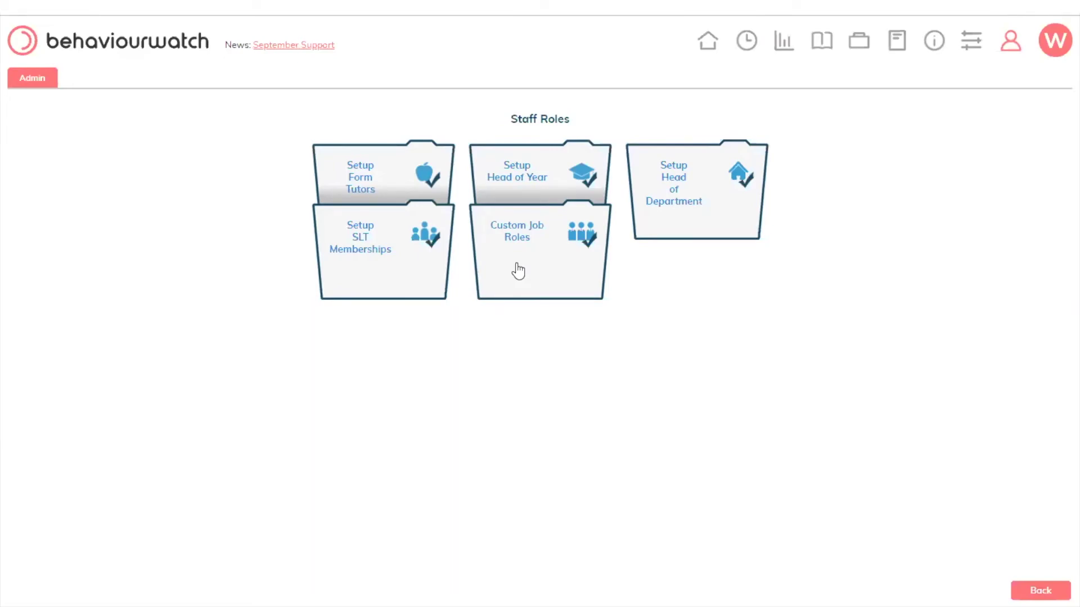
{"action": "left_click", "coordinate": [406, 185]}
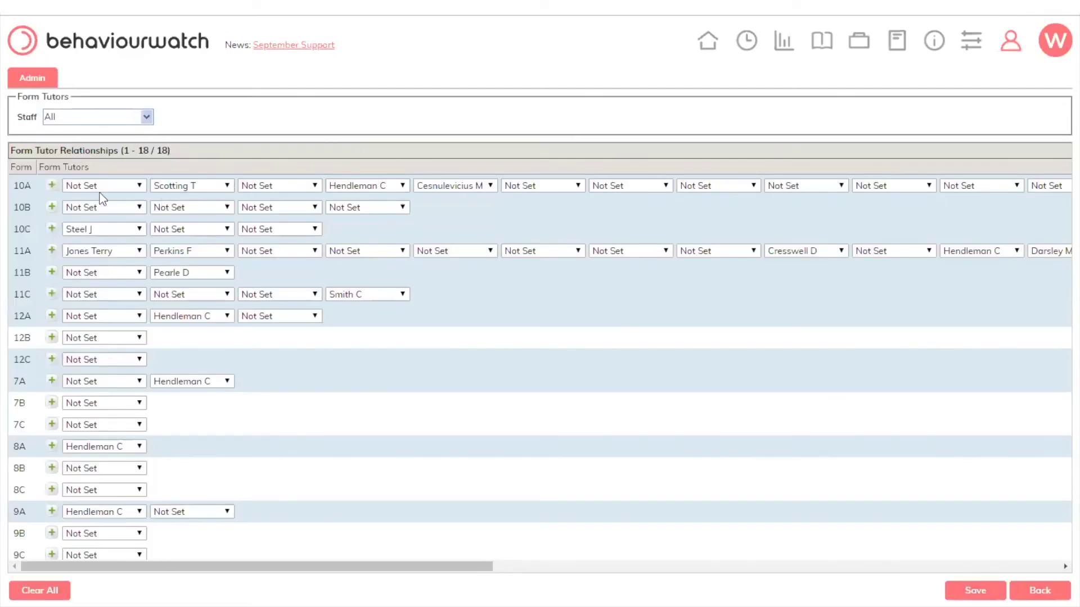
{"action": "left_click", "coordinate": [97, 338]}
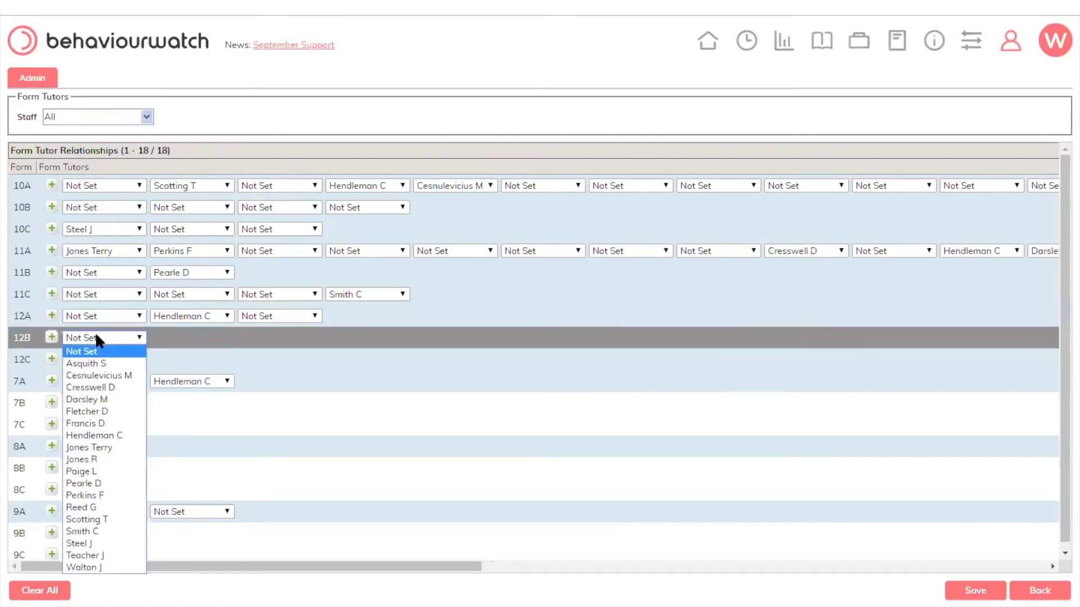
{"action": "left_click", "coordinate": [114, 388]}
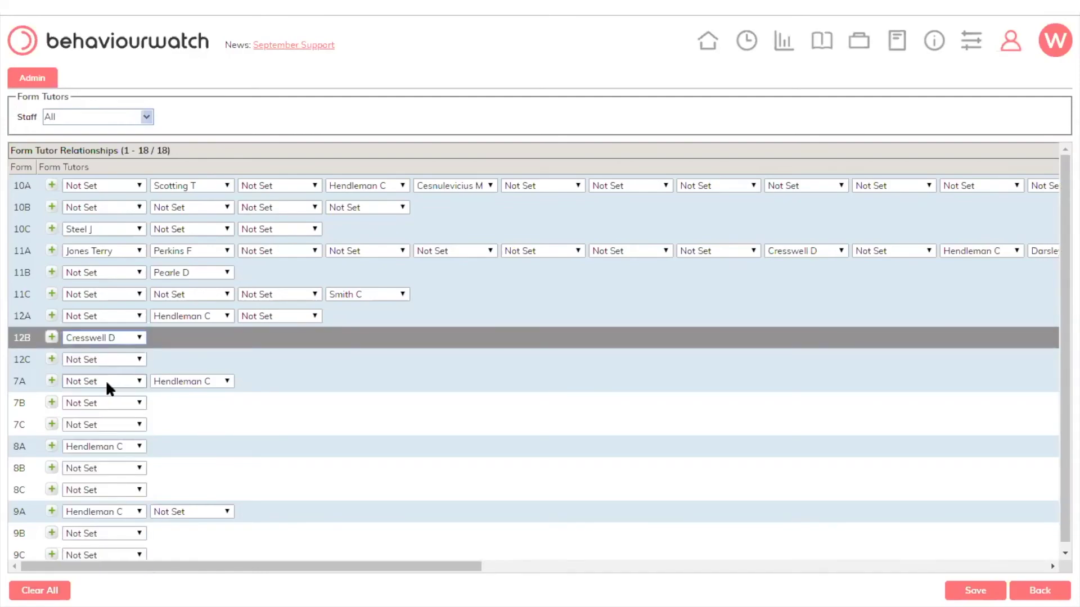
{"action": "left_click", "coordinate": [51, 338]}
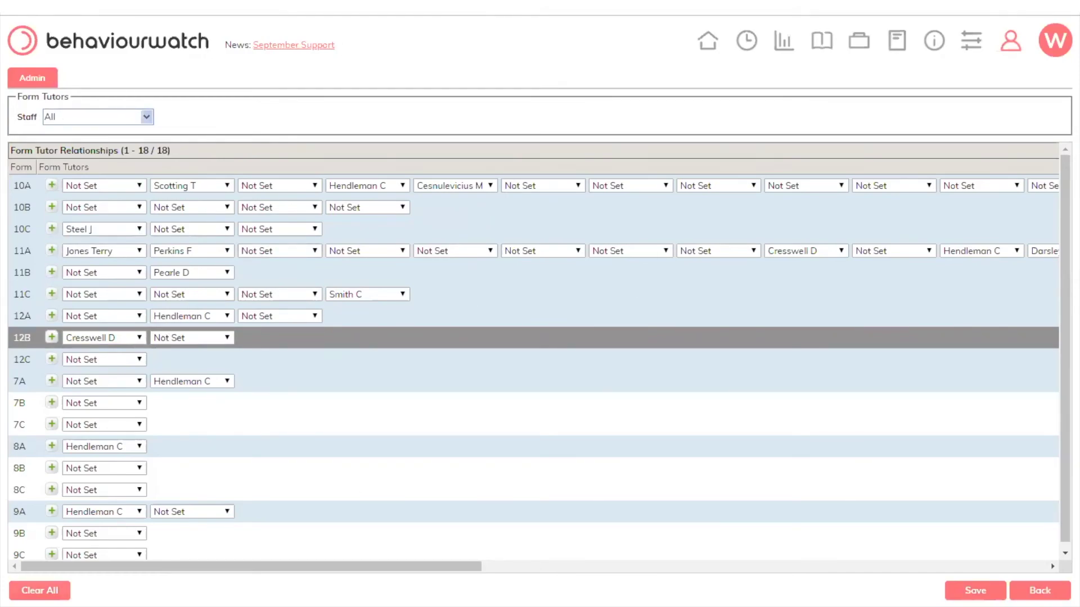
Clear all staff assigned to the forms and return to the staff roles without saving
{"action": "left_click", "coordinate": [40, 591]}
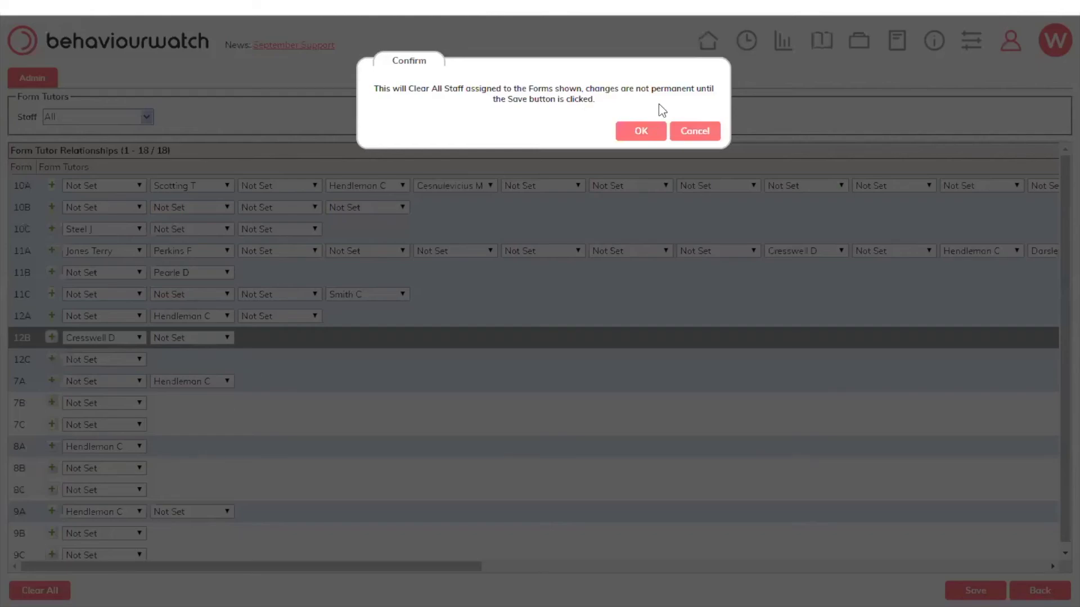
{"action": "left_click", "coordinate": [639, 132]}
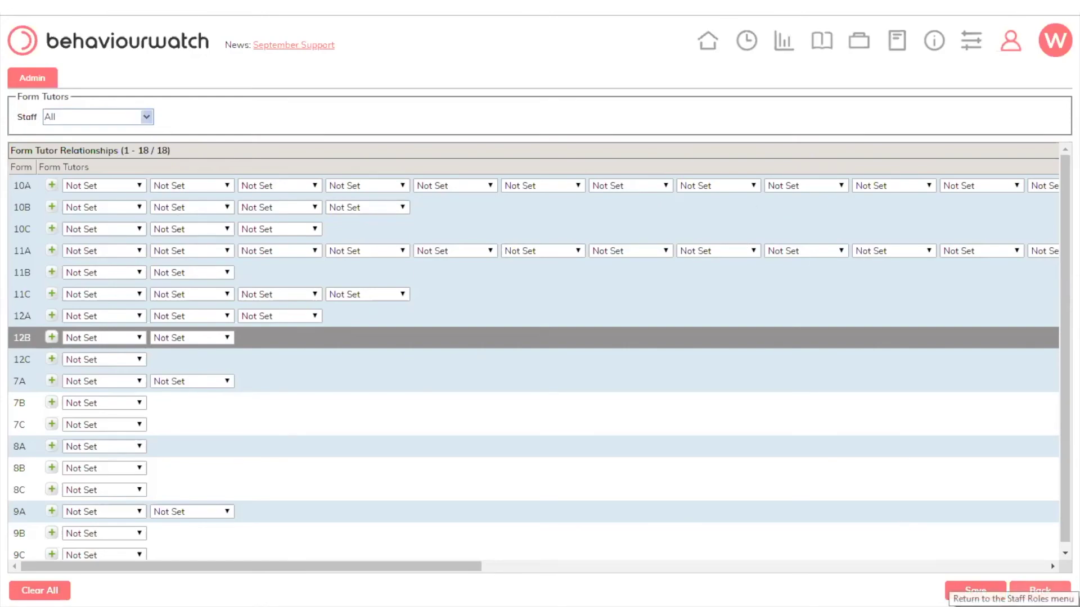
{"action": "left_click", "coordinate": [1035, 591]}
{"action": "left_click", "coordinate": [595, 135]}
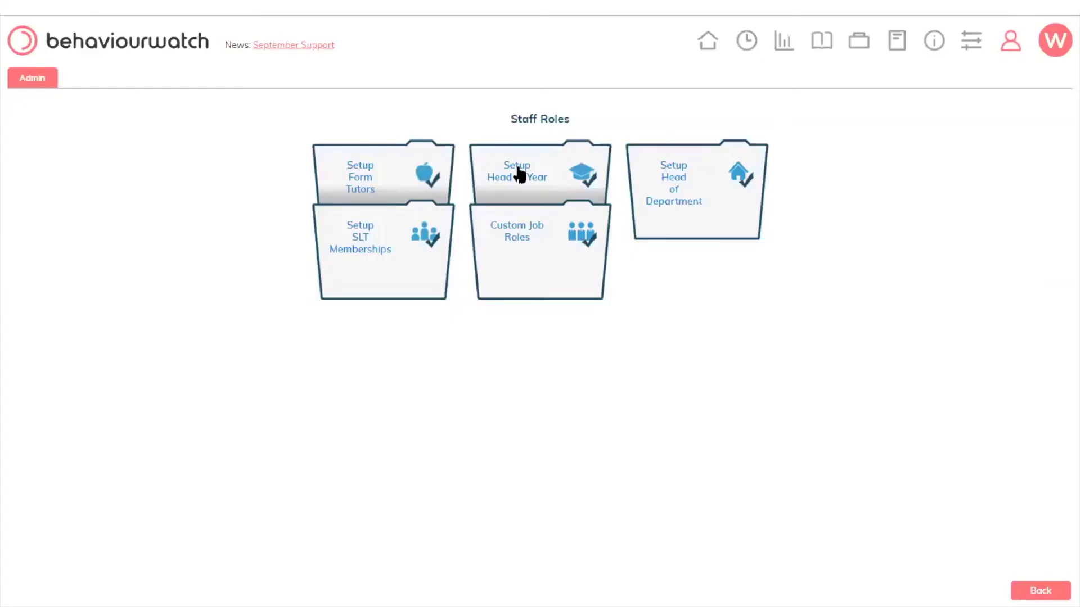
Review the Head of Year, Head of Department and SLT membership setups in the staff roles
{"action": "left_click", "coordinate": [519, 171]}
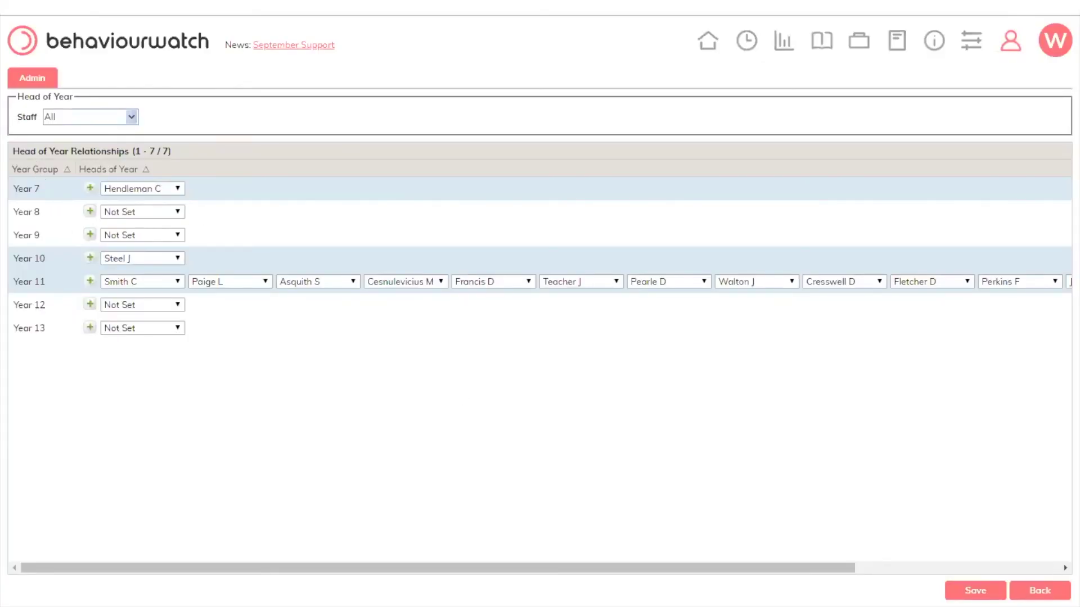
{"action": "left_click", "coordinate": [1048, 591]}
{"action": "left_click", "coordinate": [655, 179]}
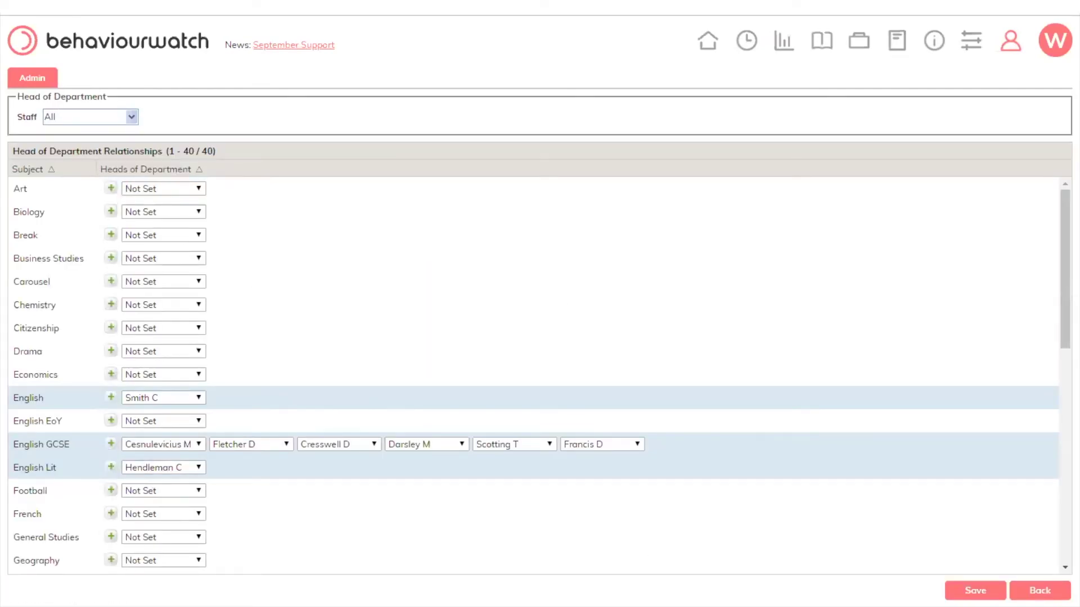
{"action": "left_click", "coordinate": [1040, 590]}
{"action": "left_click", "coordinate": [392, 242]}
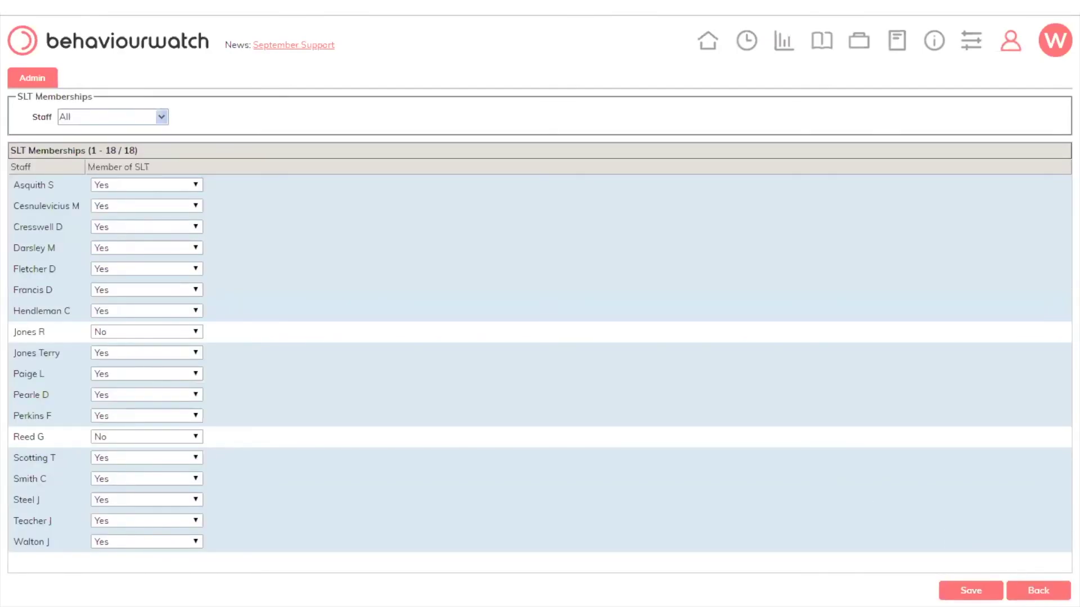
{"action": "left_click", "coordinate": [1038, 591]}
Examine the DfE role options for a new custom job role, cancelling without adding one, and return to the staff admin area
{"action": "left_click", "coordinate": [509, 272]}
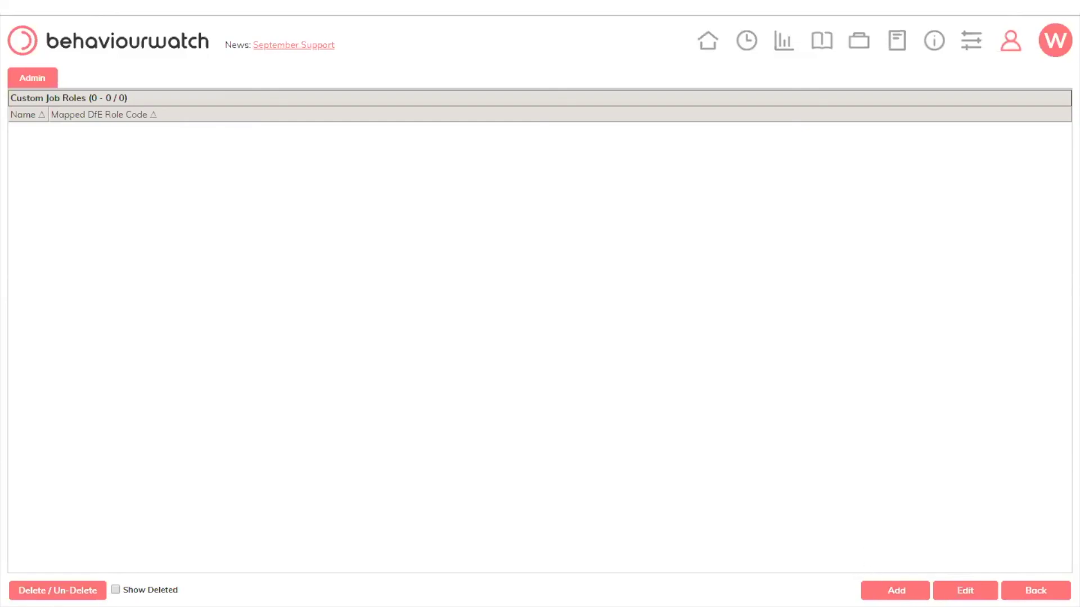
{"action": "left_click", "coordinate": [897, 591]}
{"action": "left_click", "coordinate": [521, 289]}
{"action": "left_click", "coordinate": [516, 307]}
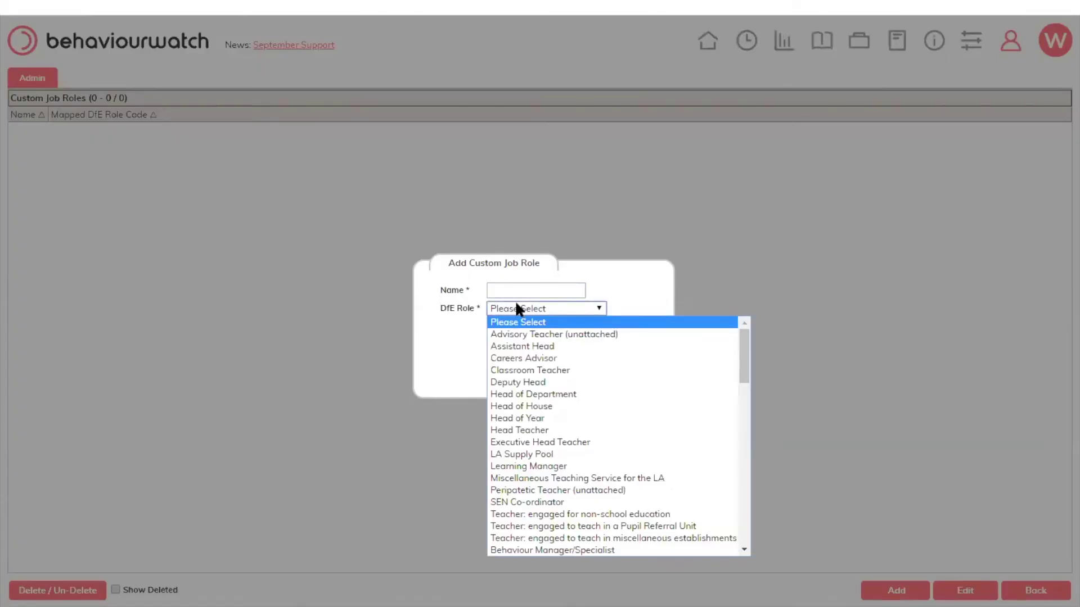
{"action": "left_click", "coordinate": [451, 340]}
{"action": "left_click", "coordinate": [645, 377]}
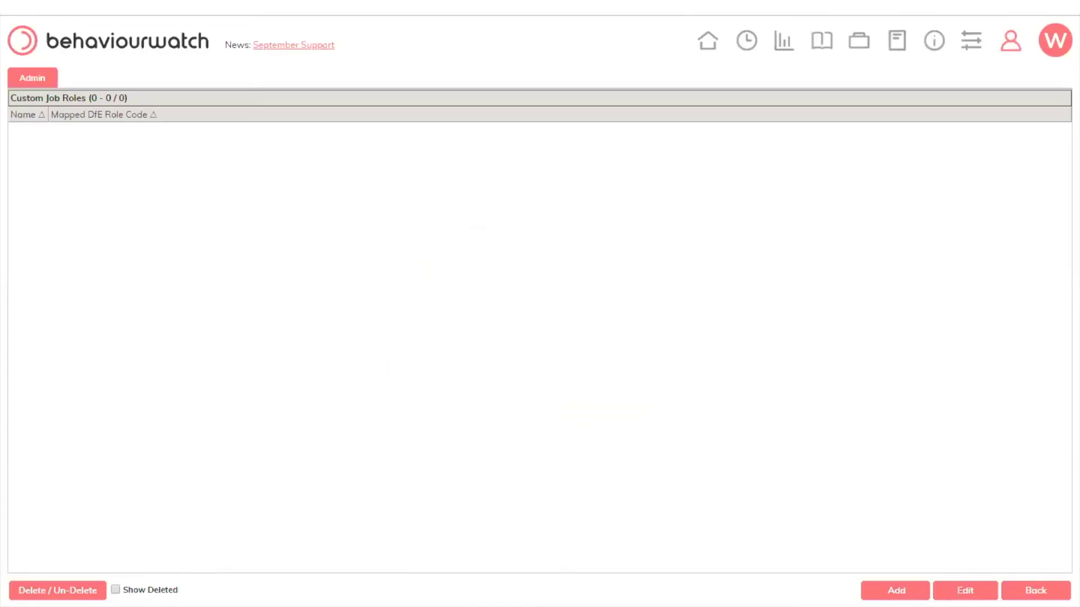
{"action": "left_click", "coordinate": [1036, 590]}
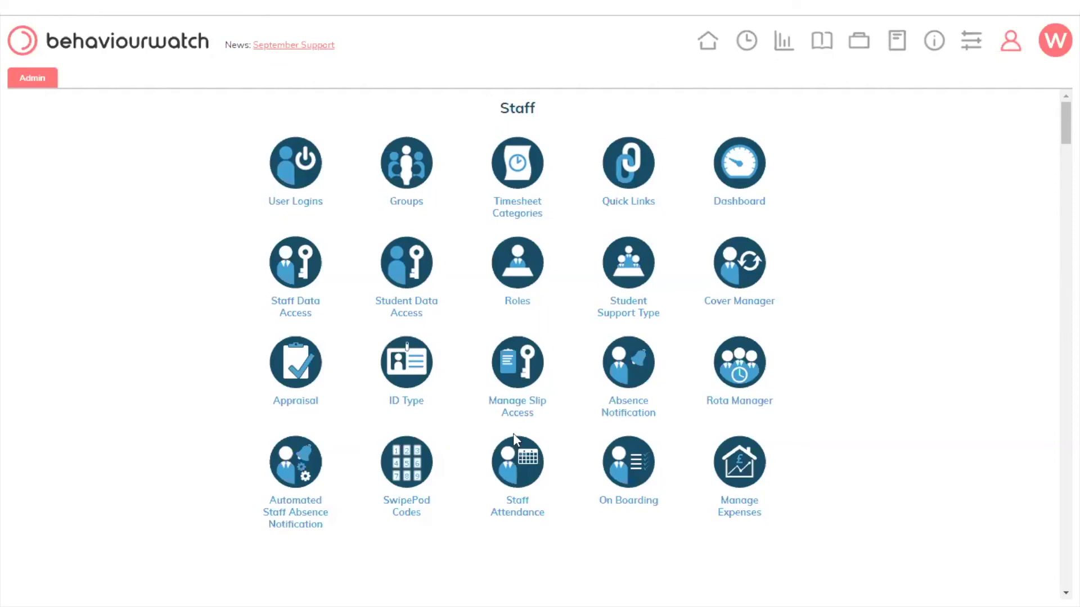
In Manage Slip Access, remove Safeguarding access from the third listed staff member, grant it to the Head of Year 7, and save
{"action": "left_click", "coordinate": [530, 361]}
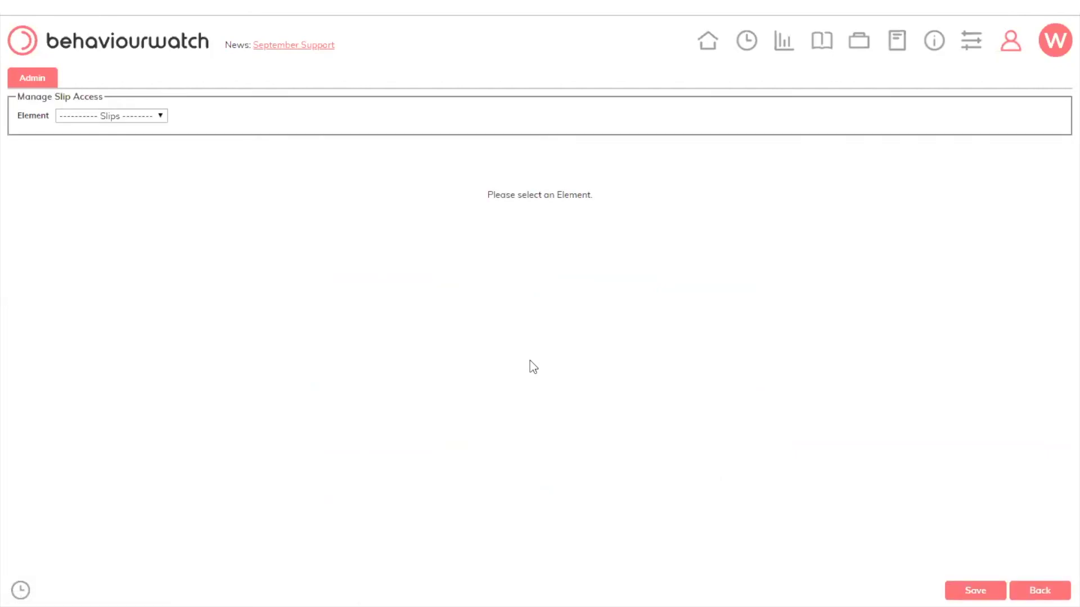
{"action": "left_click", "coordinate": [118, 117]}
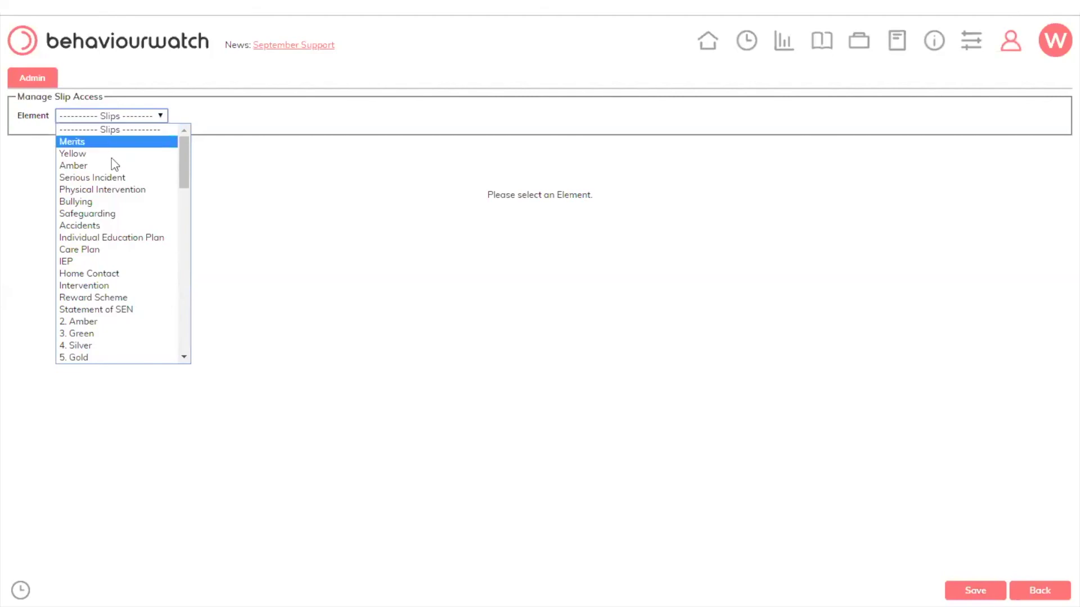
{"action": "left_click", "coordinate": [109, 216]}
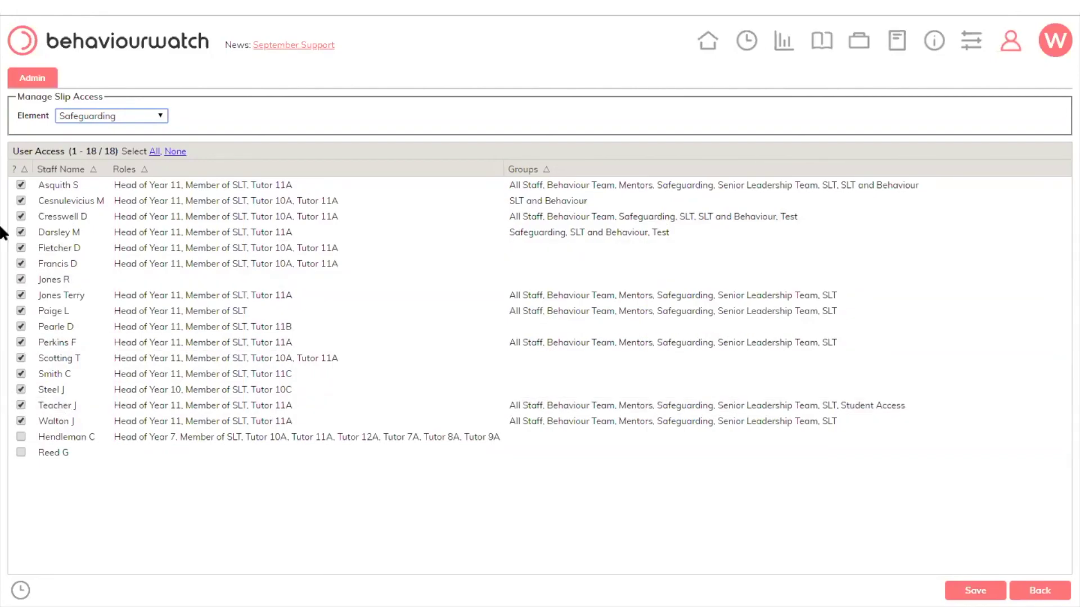
{"action": "left_click", "coordinate": [21, 218]}
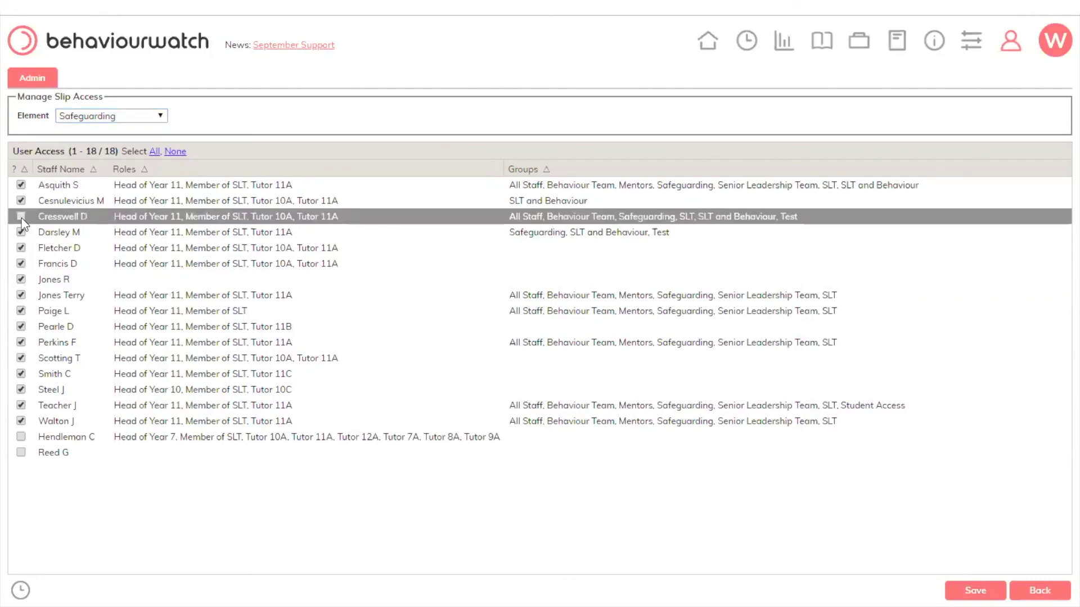
{"action": "left_click", "coordinate": [21, 436]}
{"action": "left_click", "coordinate": [975, 591]}
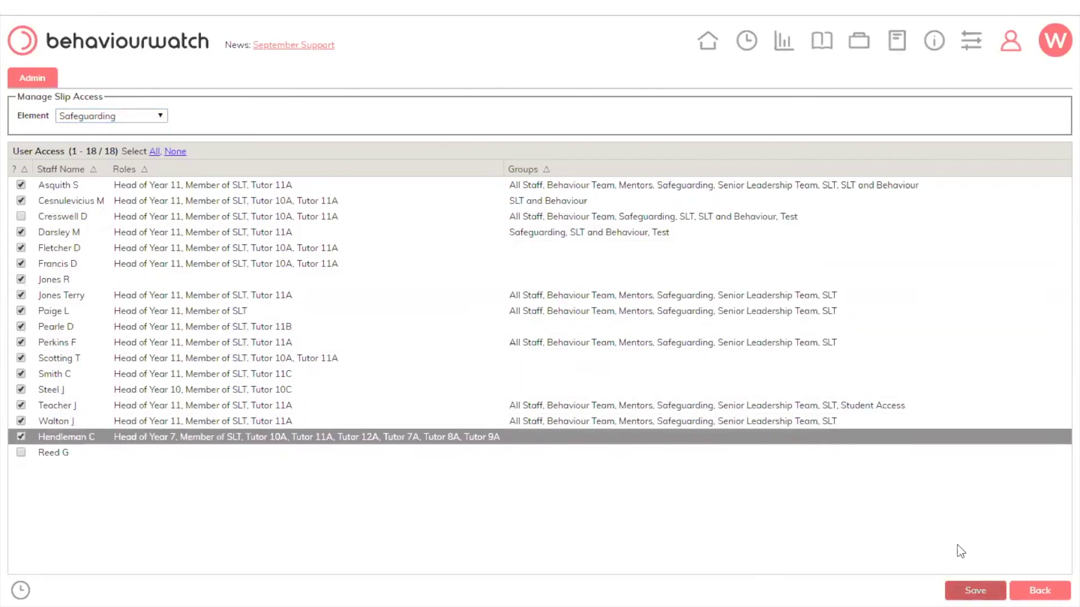
{"action": "left_click", "coordinate": [638, 121]}
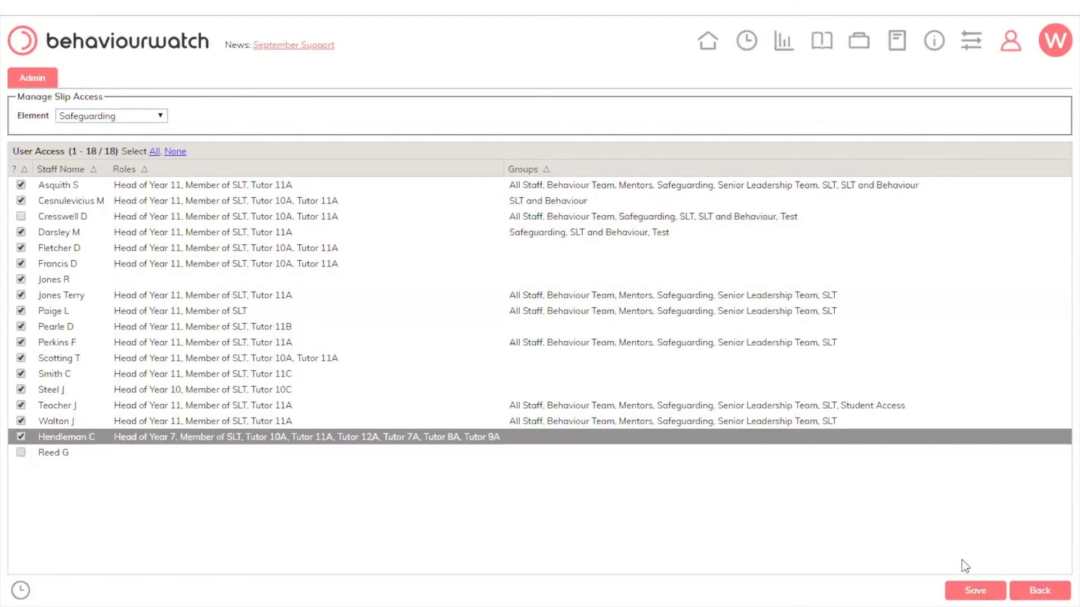
Examine the slips, modules, options and reports available as slip access elements, and return to the staff admin area
{"action": "left_click", "coordinate": [95, 116]}
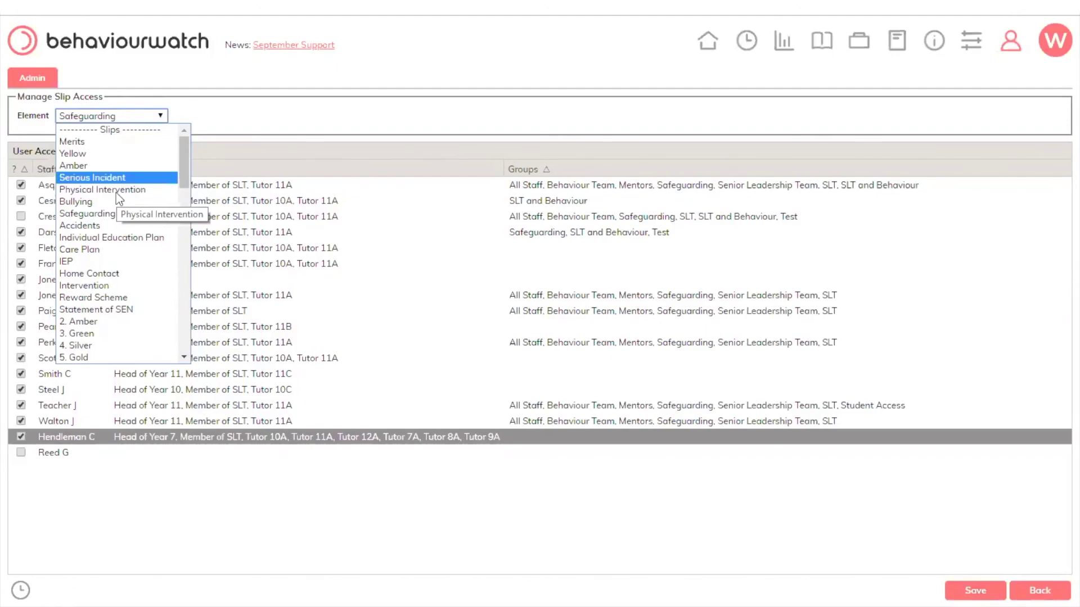
{"action": "left_click_drag", "start_coordinate": [184, 148], "coordinate": [167, 226]}
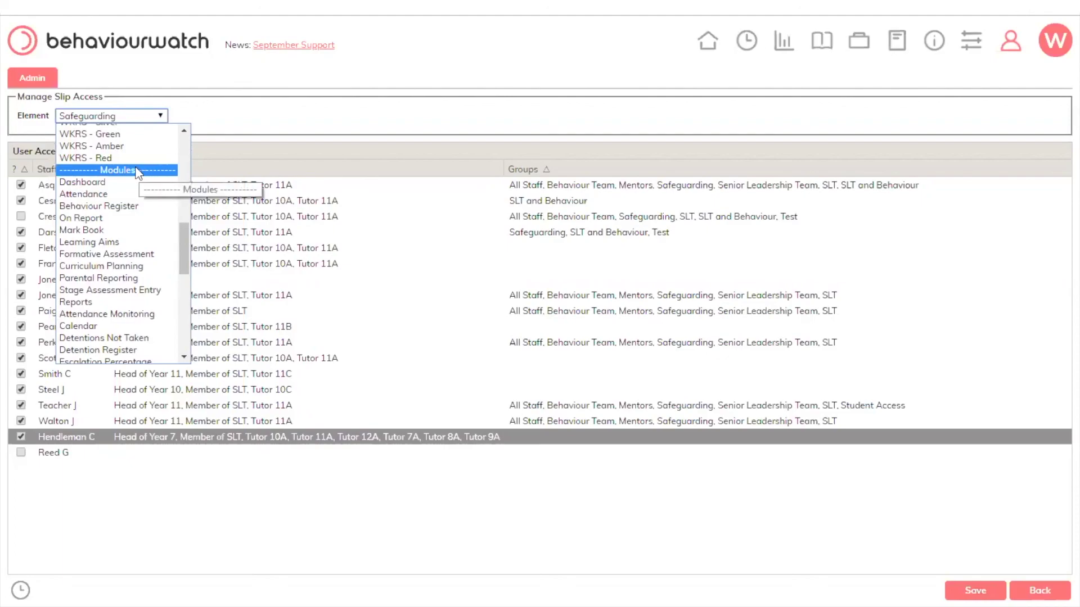
{"action": "left_click_drag", "start_coordinate": [181, 228], "coordinate": [181, 291]}
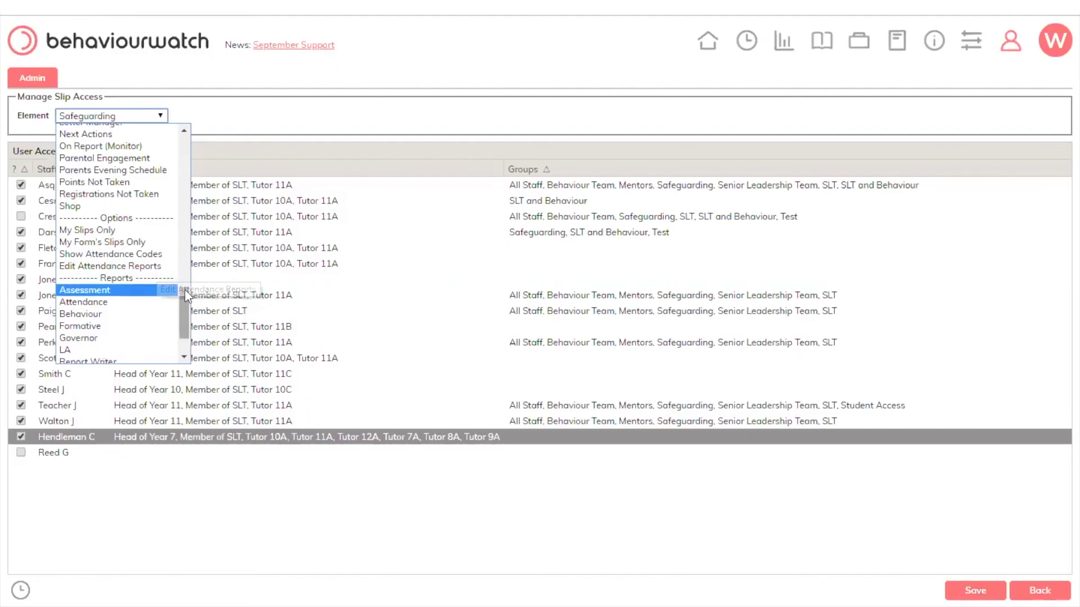
{"action": "left_click_drag", "start_coordinate": [184, 290], "coordinate": [170, 319]}
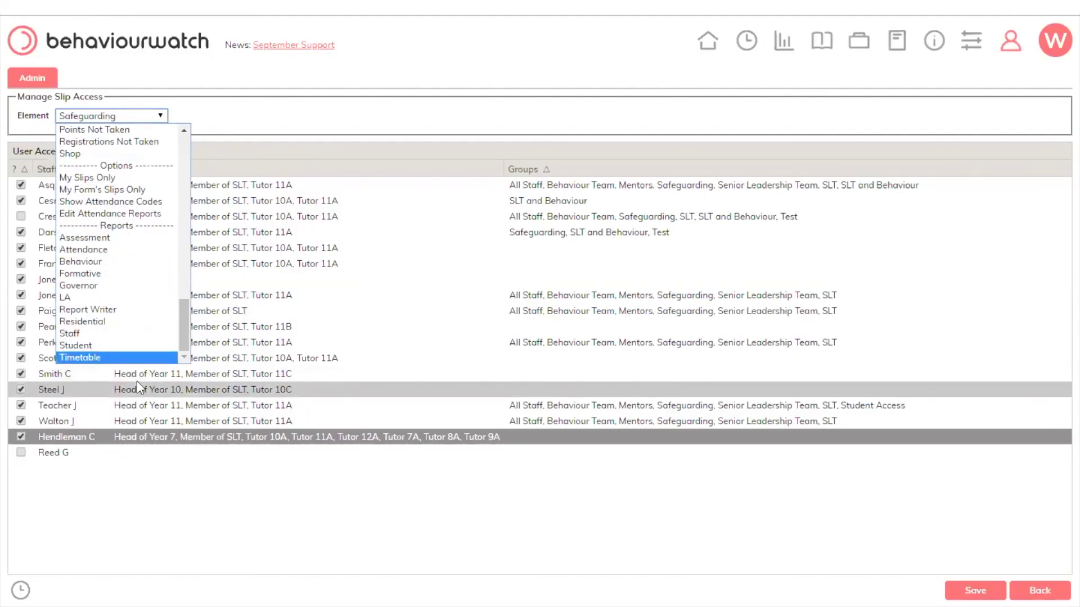
{"action": "left_click", "coordinate": [238, 495]}
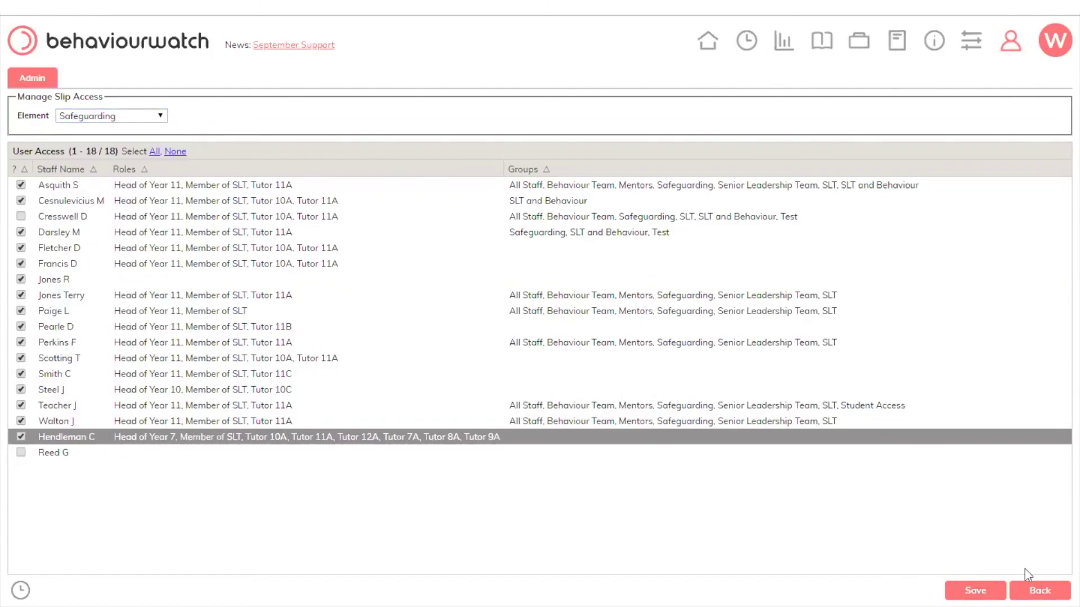
{"action": "left_click", "coordinate": [1040, 590]}
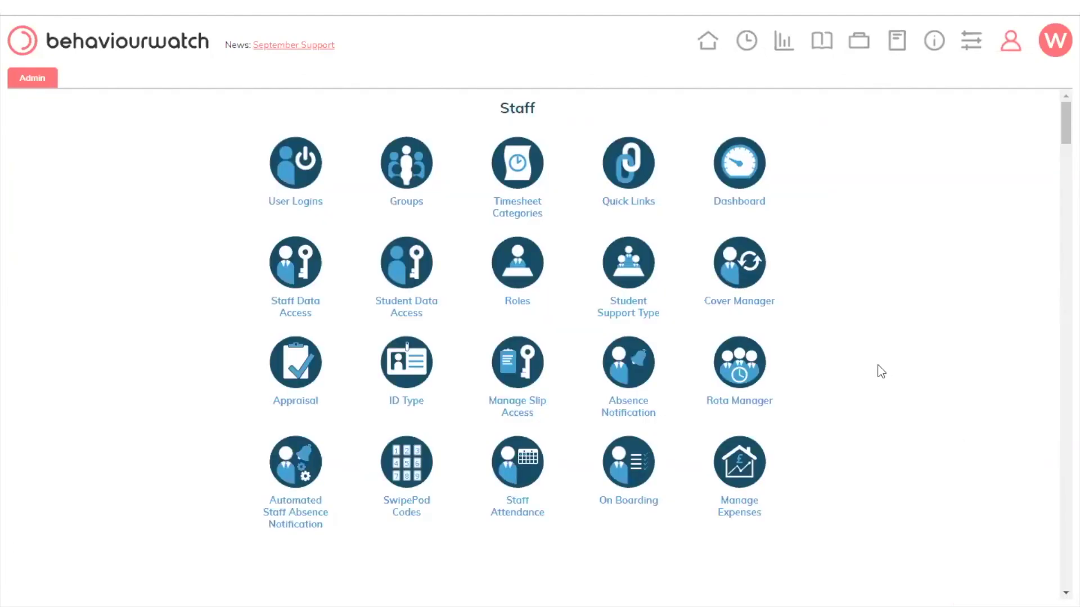